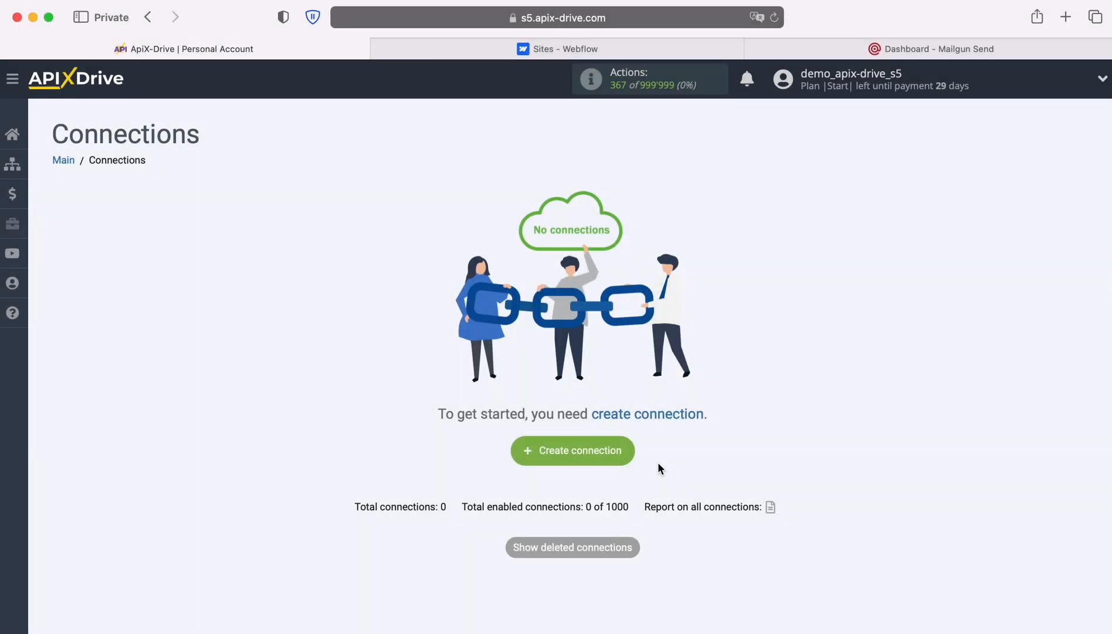
Create a new connection and choose Webflow as the data source system
left_click(630, 456)
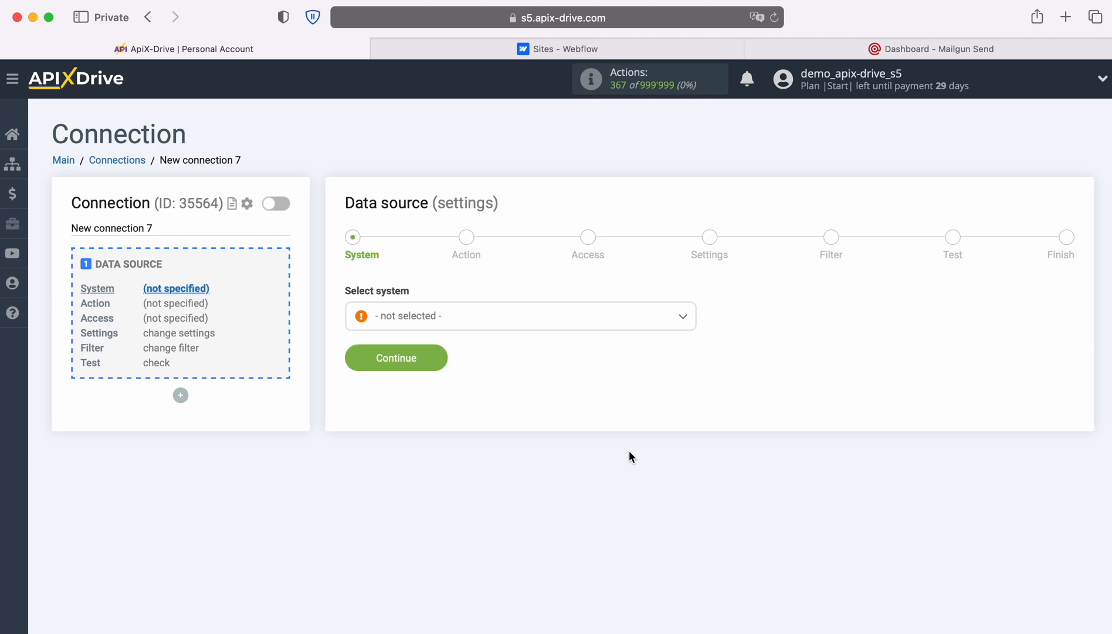
left_click(545, 315)
scroll(590, 437, "down", 3)
scroll(590, 438, "down", 15)
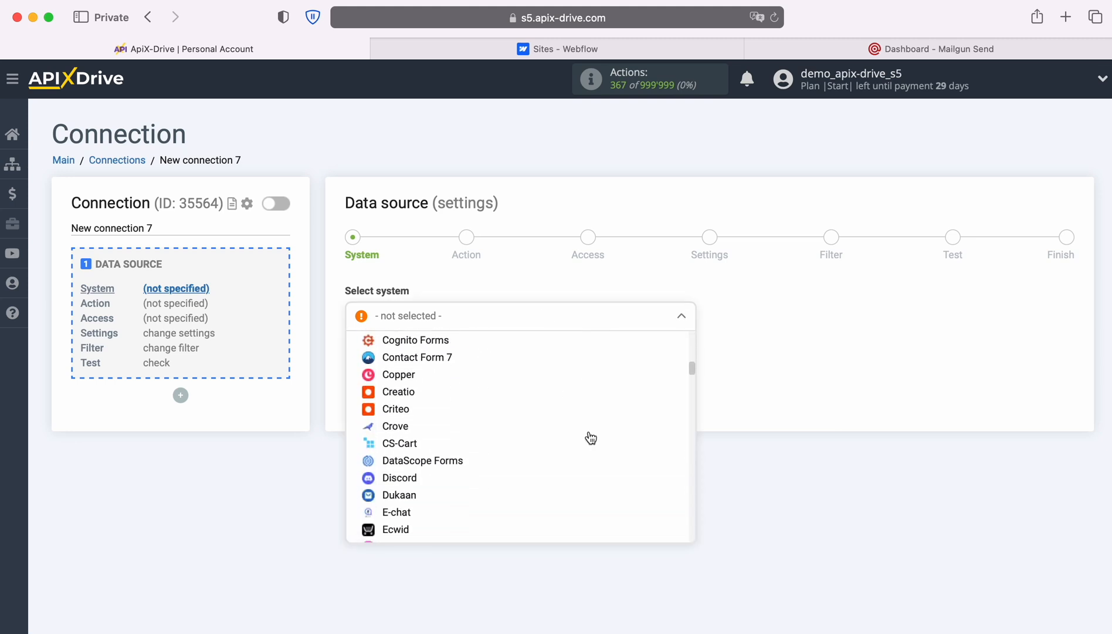
scroll(591, 437, "down", 20)
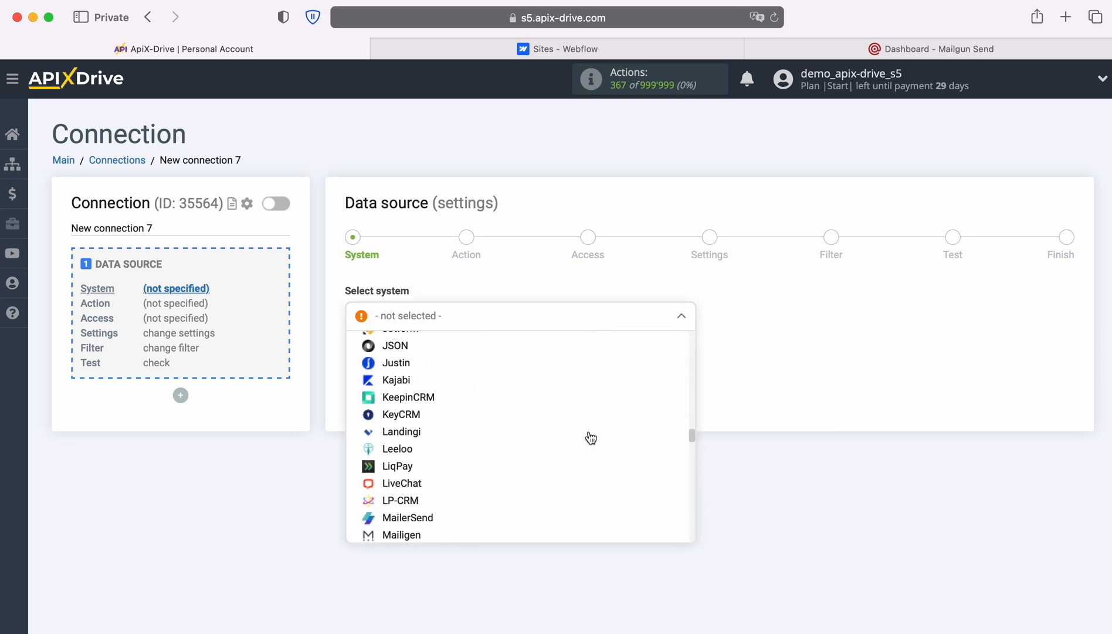
scroll(591, 437, "down", 20)
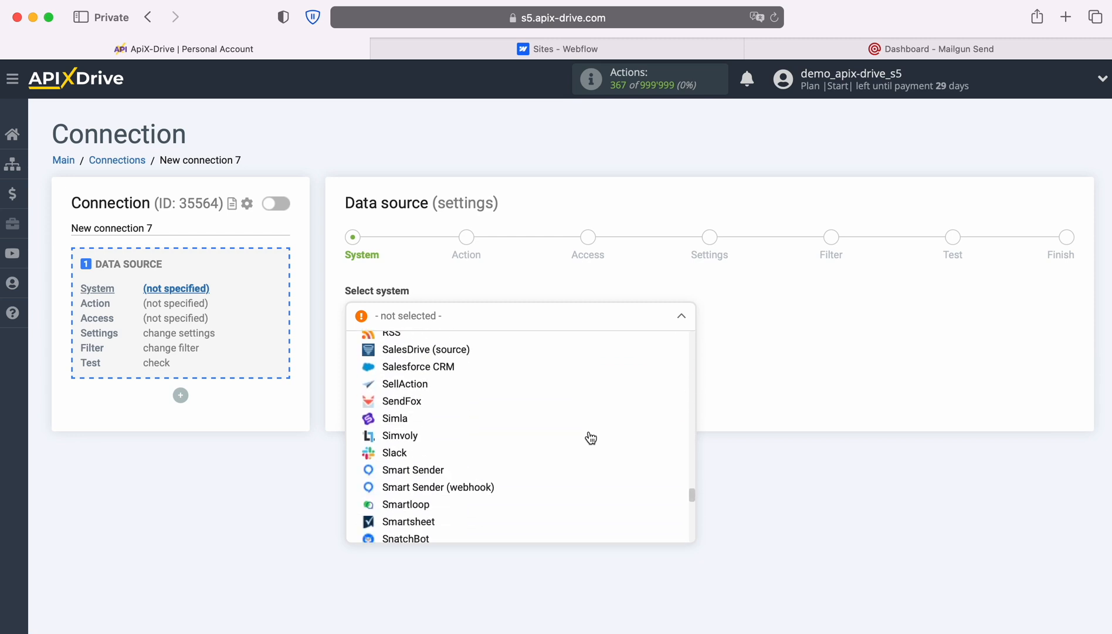
left_click(405, 452)
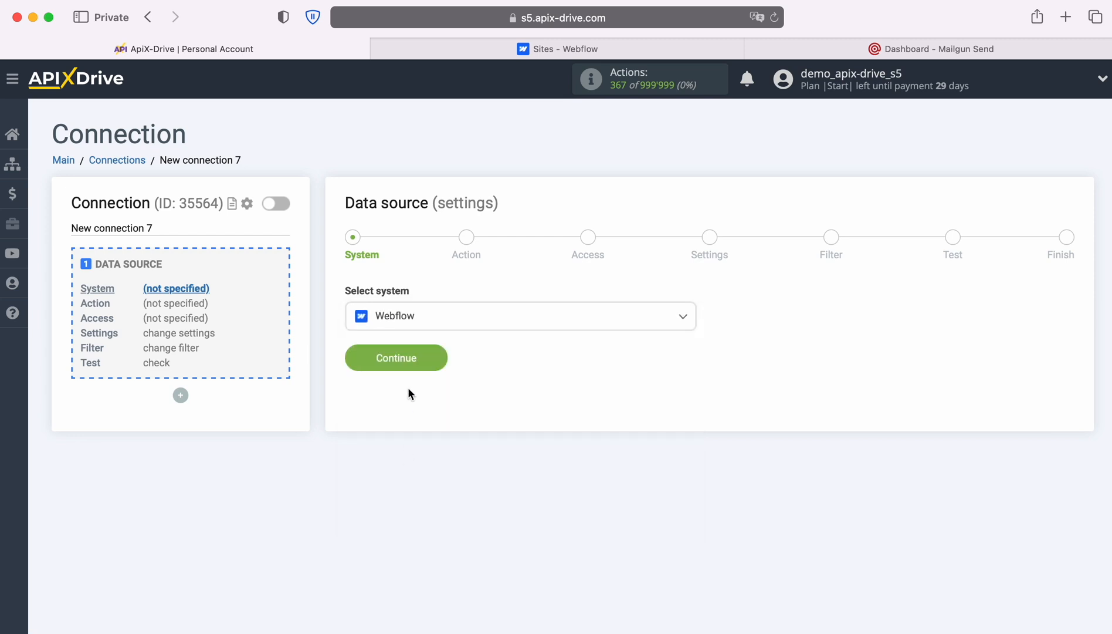
left_click(435, 354)
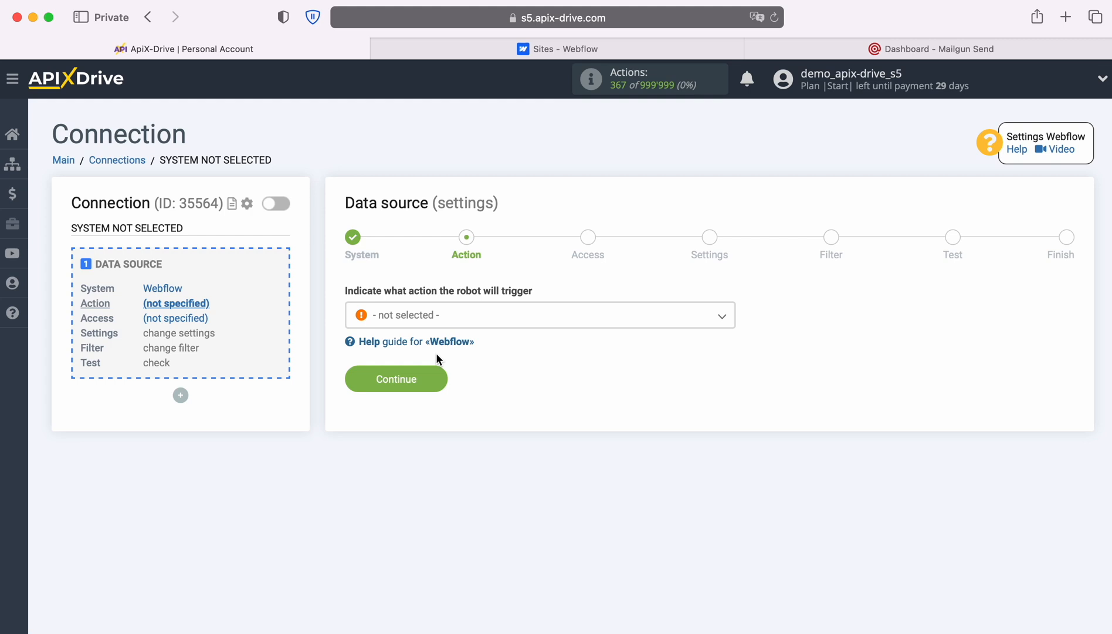
Set the Webflow source action to Get form DATA (new)
left_click(510, 321)
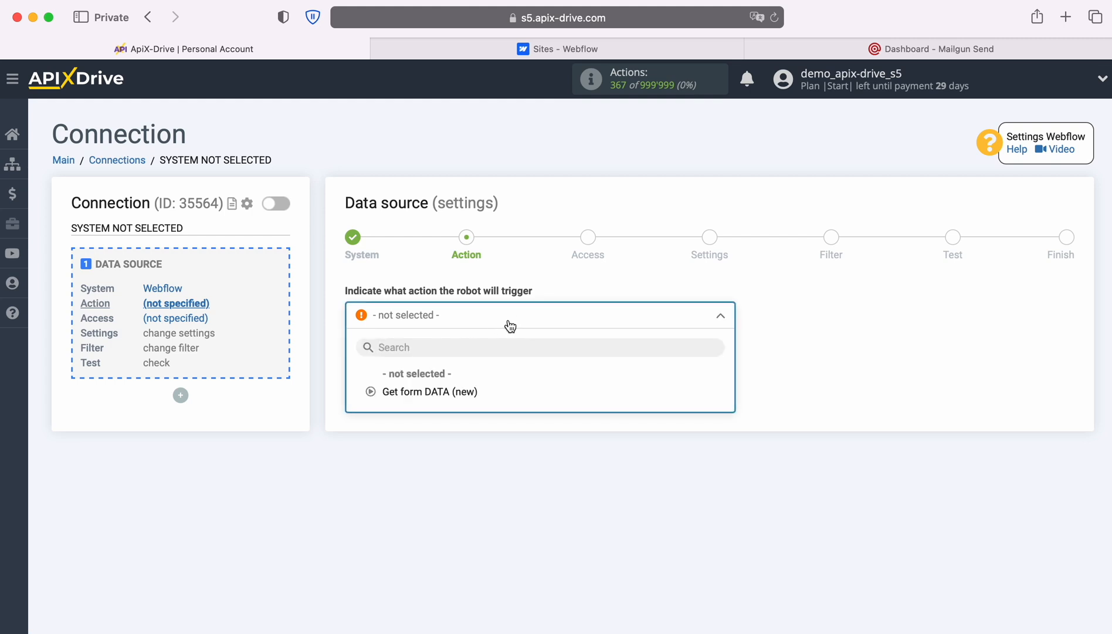
left_click(454, 393)
left_click(439, 375)
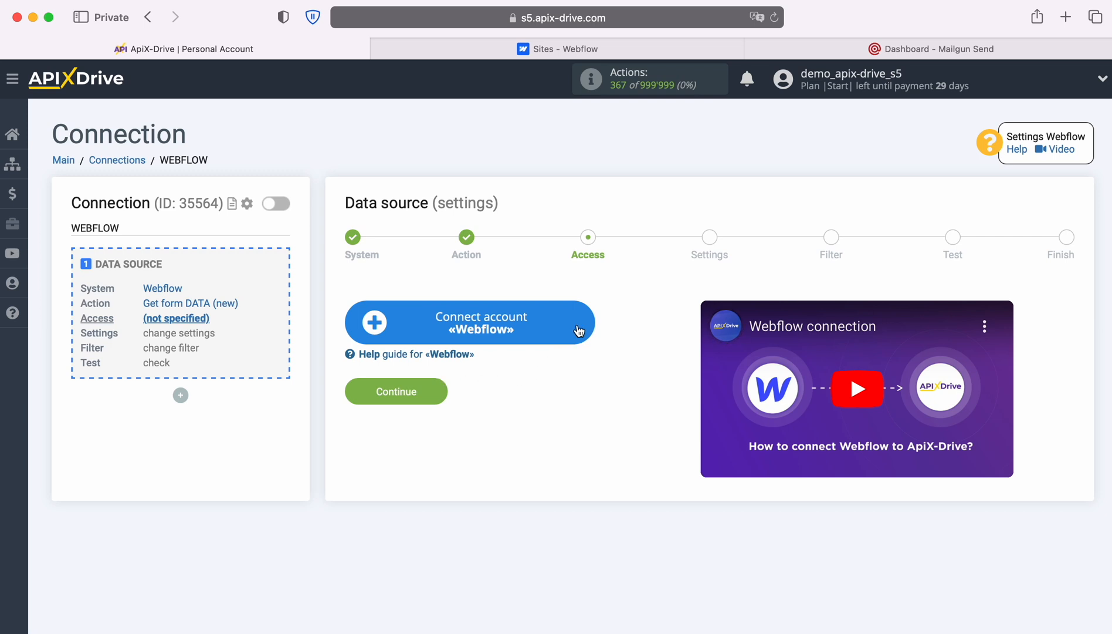
Log into Webflow and authorize ApiX-Drive for the workspace and ApiX-Drive-Test-Site
left_click(579, 330)
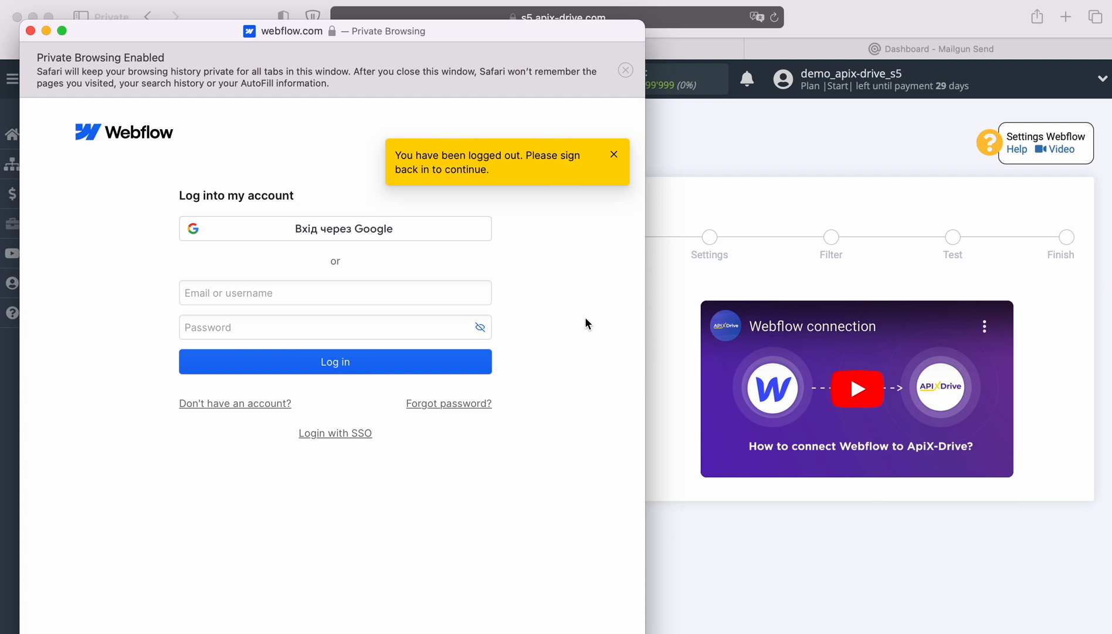
left_click(373, 294)
right_click(373, 293)
left_click(410, 340)
left_click(385, 332)
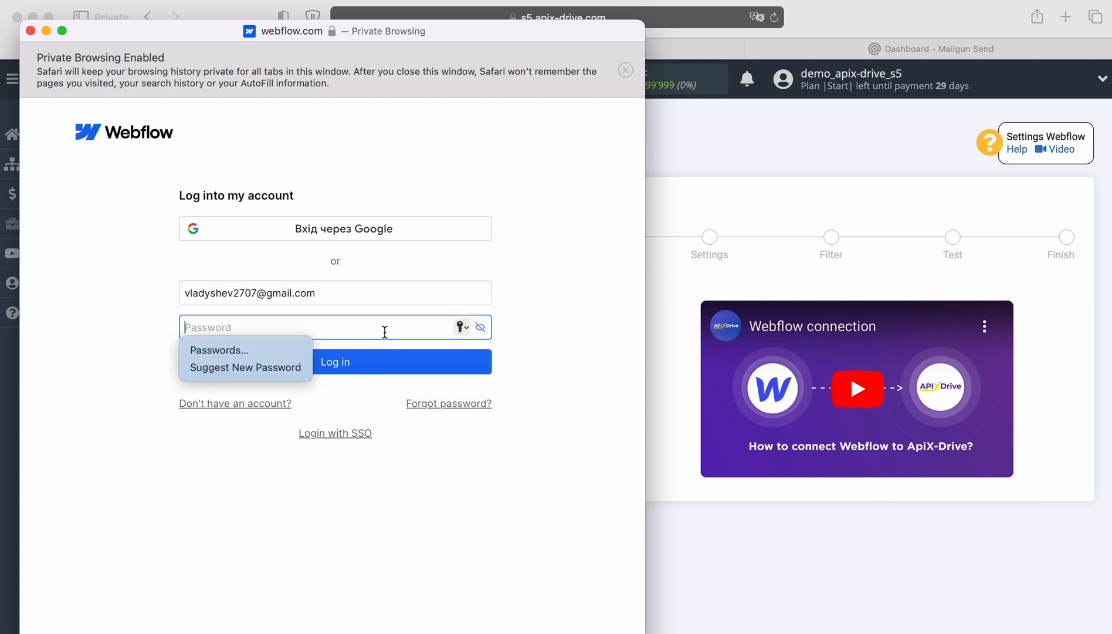
type("••••••••••")
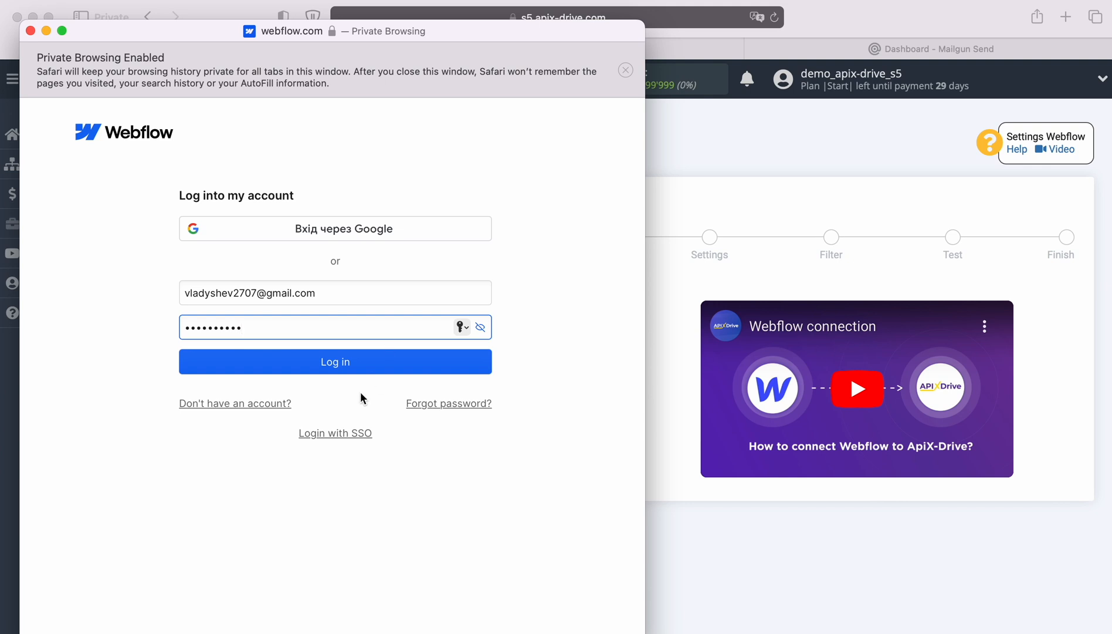
left_click(333, 371)
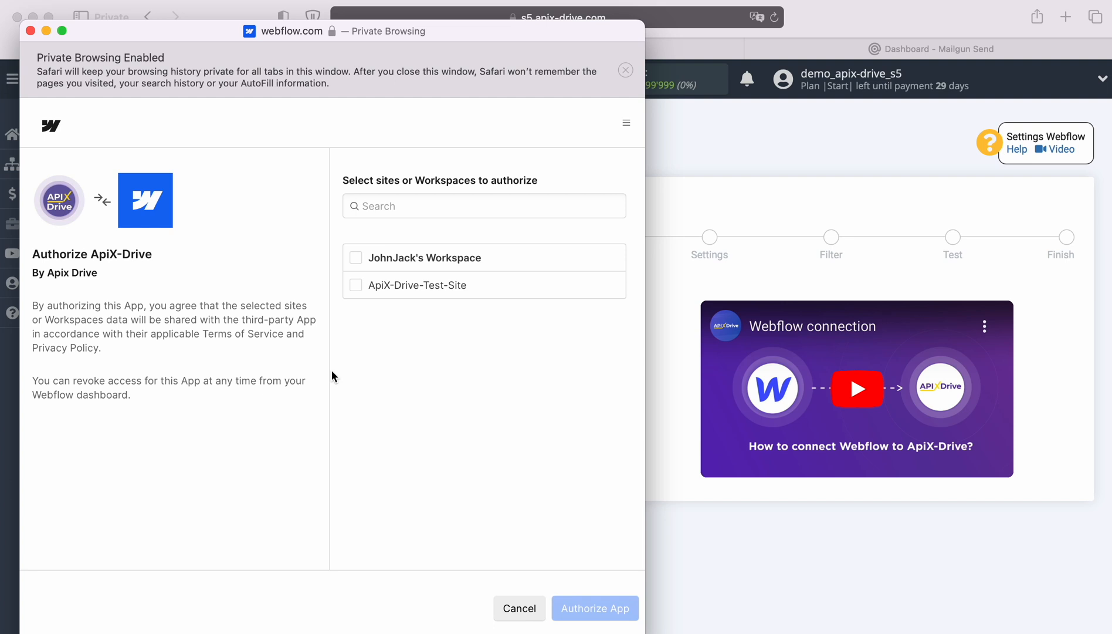
left_click(355, 258)
left_click(576, 608)
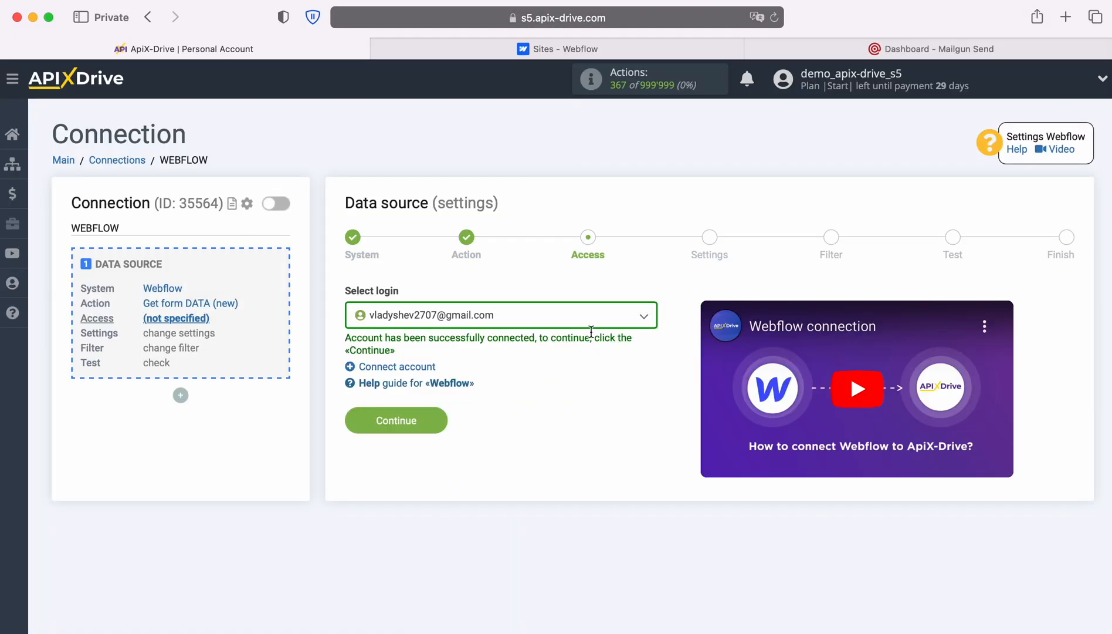
Select the connected Webflow account as the source login
left_click(595, 324)
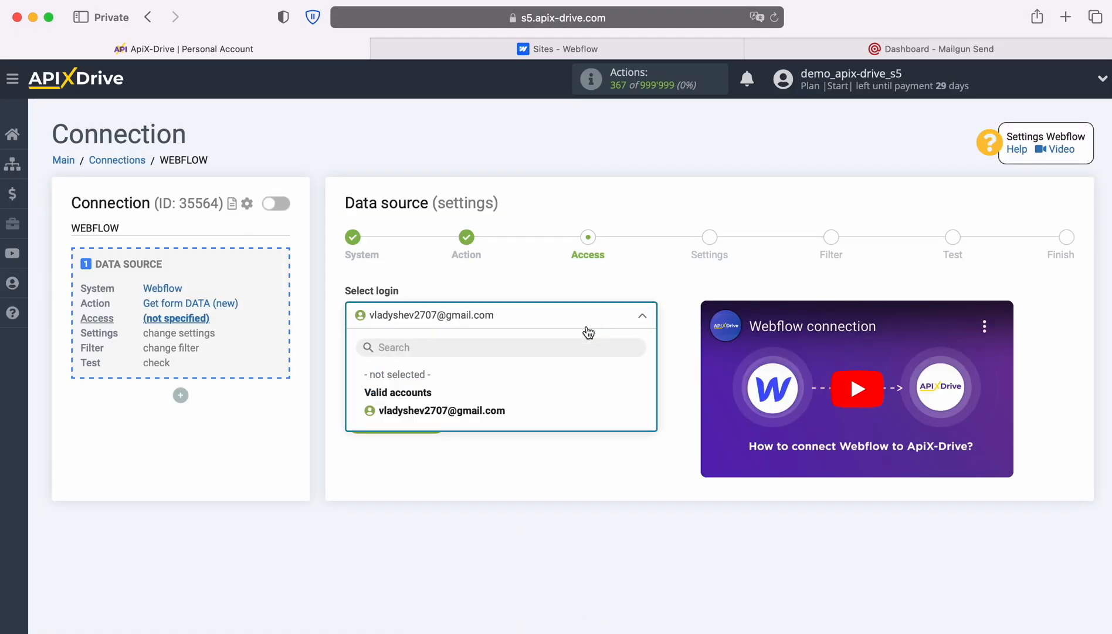
left_click(496, 410)
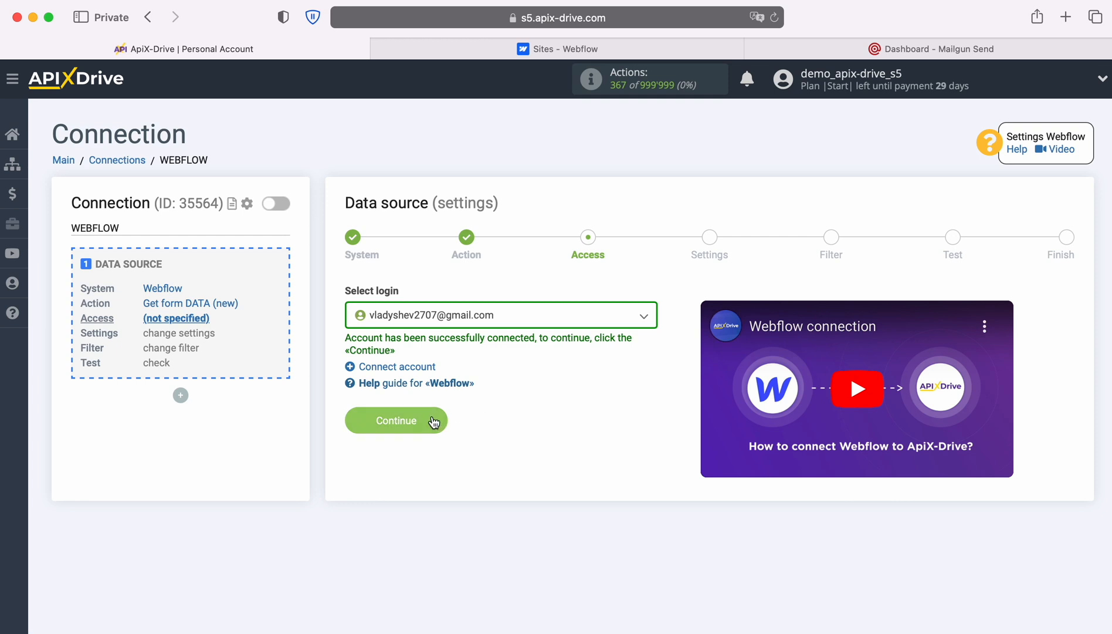
left_click(433, 419)
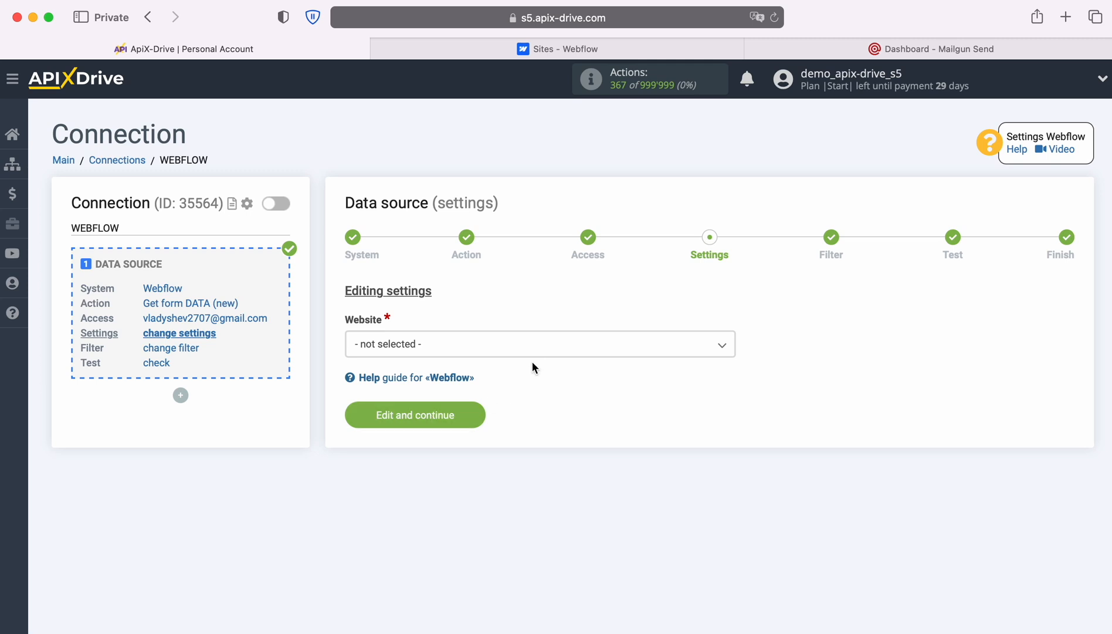
Choose ApiX-Drive-Test-Site as the website and skip the filter to reach testing
left_click(530, 352)
left_click(455, 422)
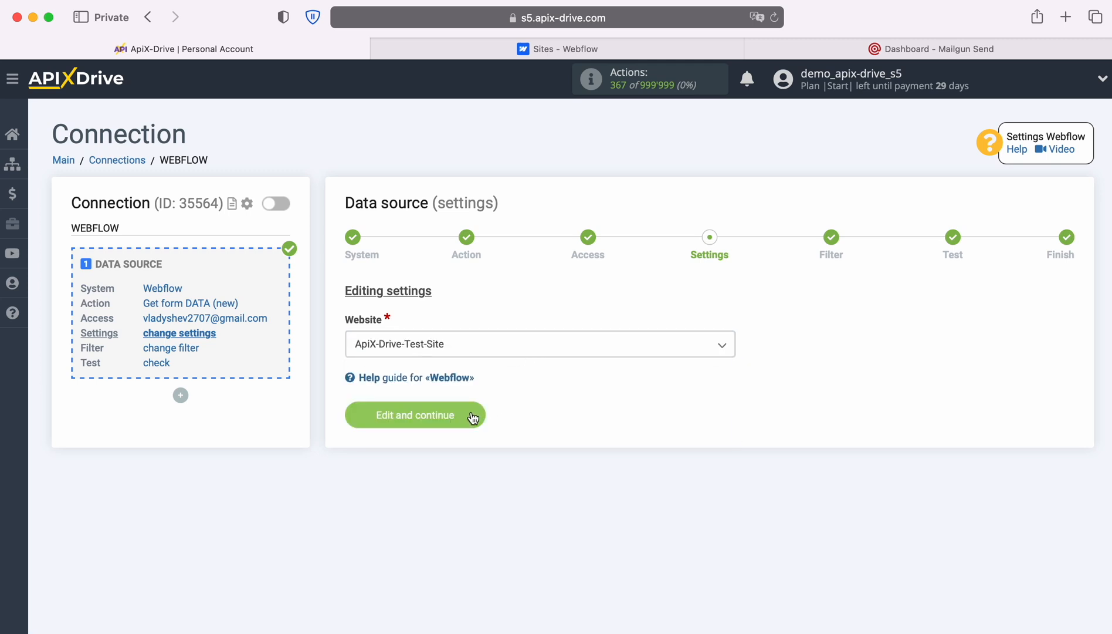
left_click(469, 410)
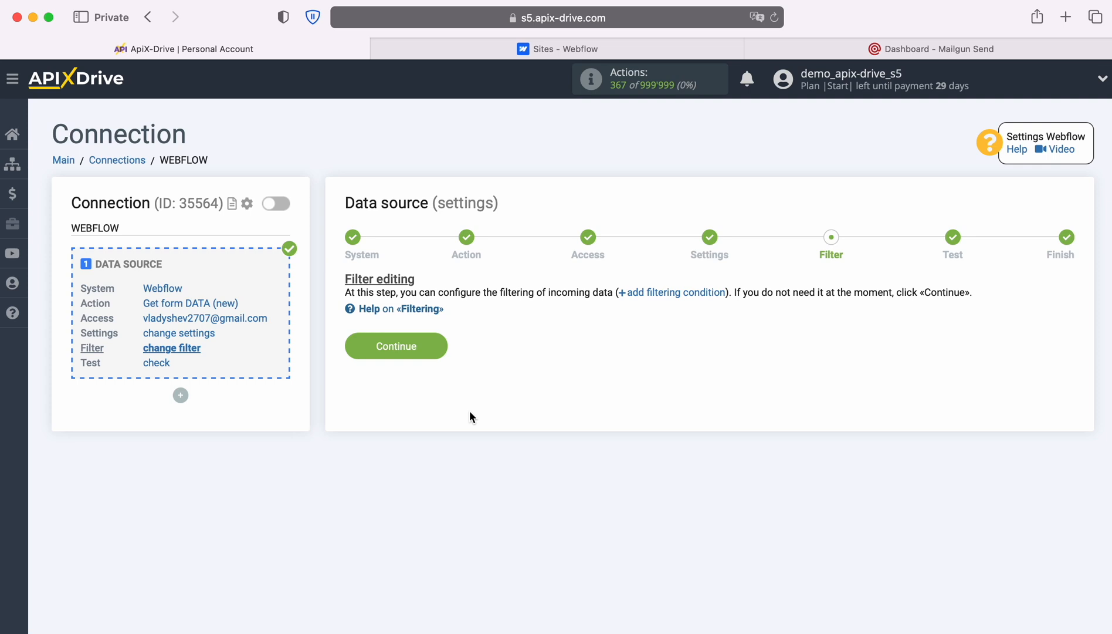
left_click(439, 343)
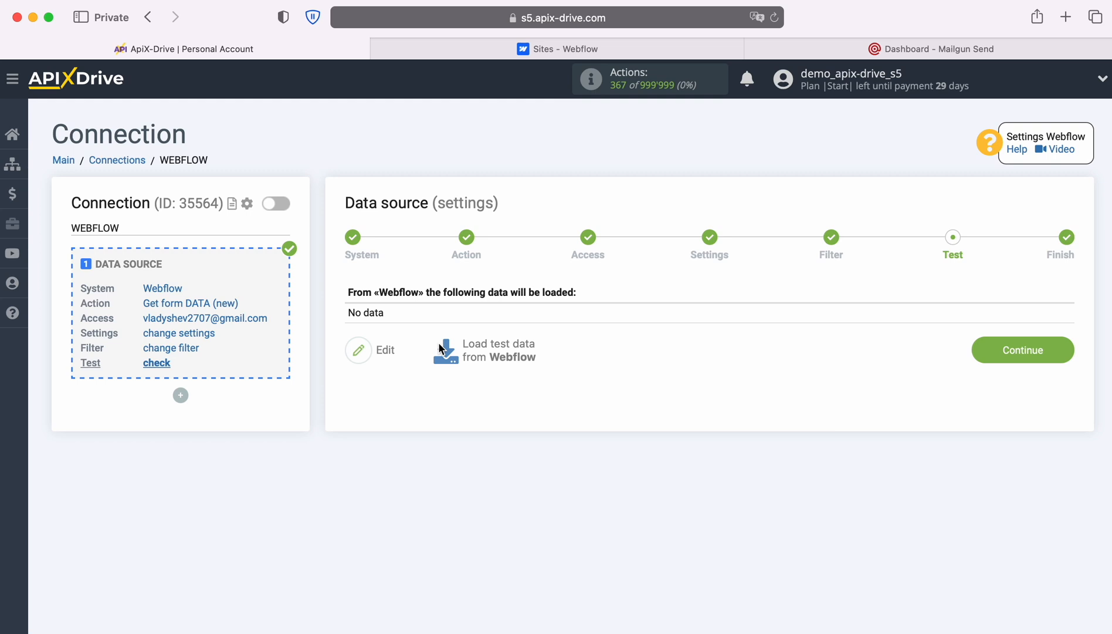
Submit Form 1 on the live ApiX-Drive-Test-Site with a test contact's name, e-mail and phone
left_click(520, 49)
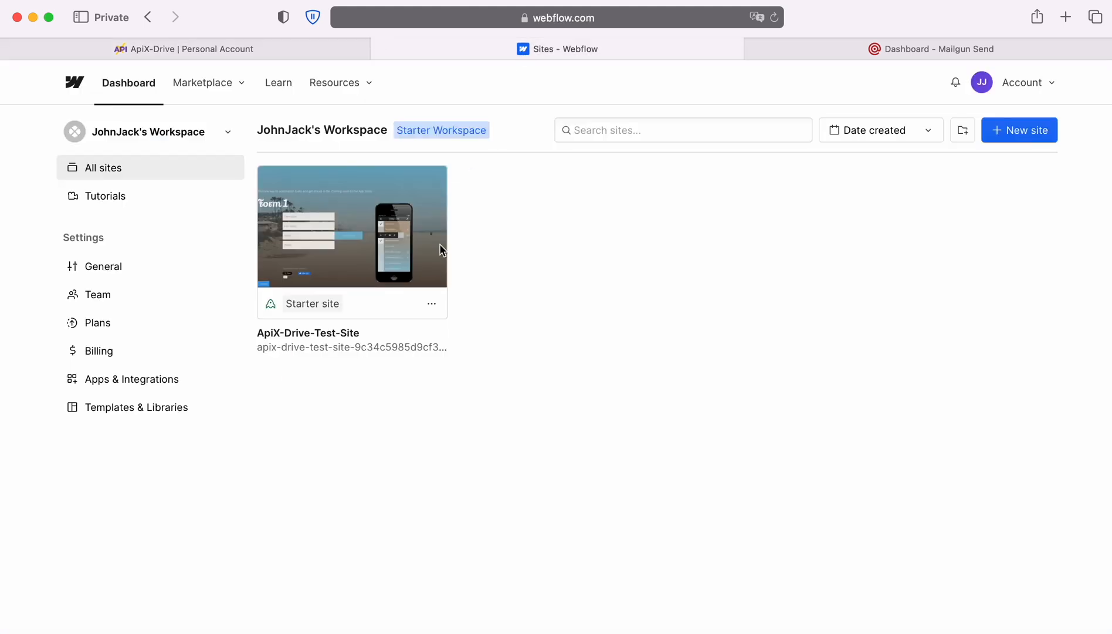
left_click(404, 347)
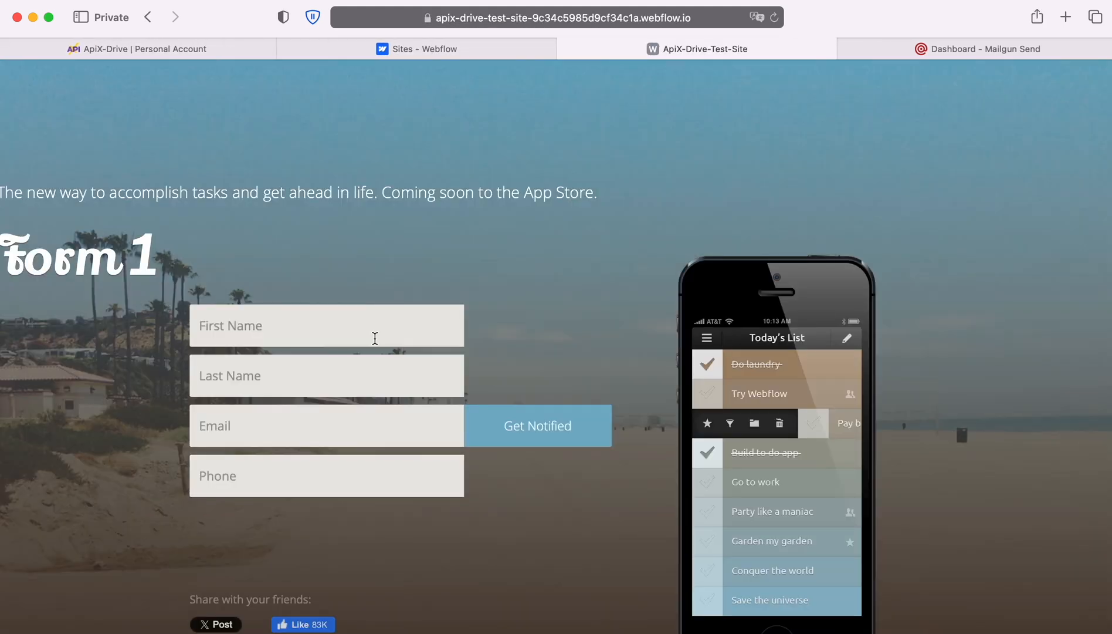
left_click(336, 327)
key("Tab")
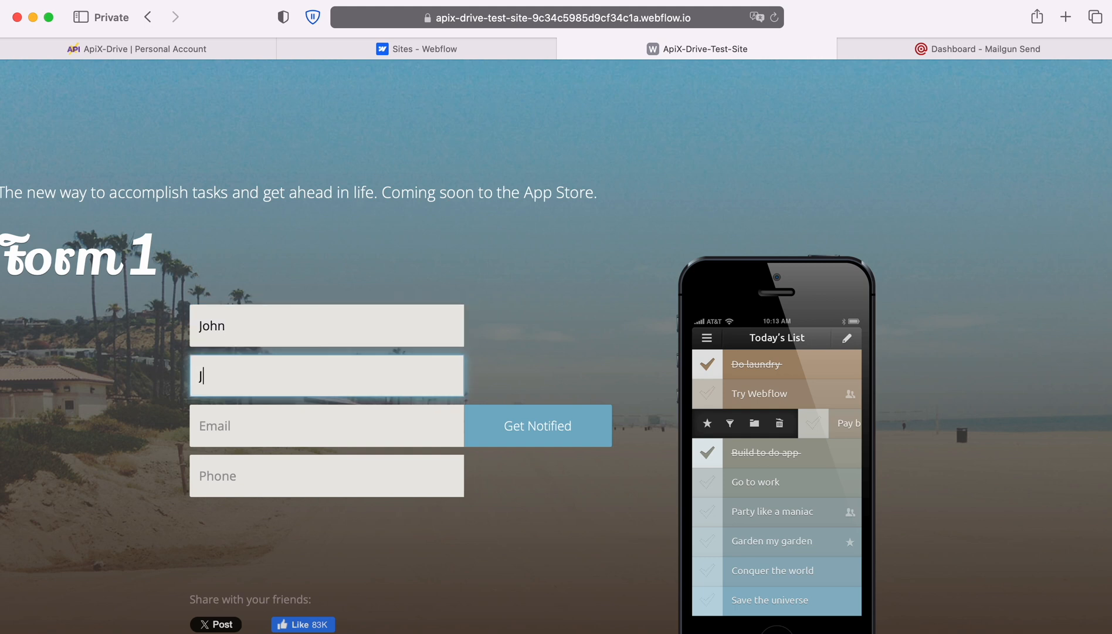
key("Tab")
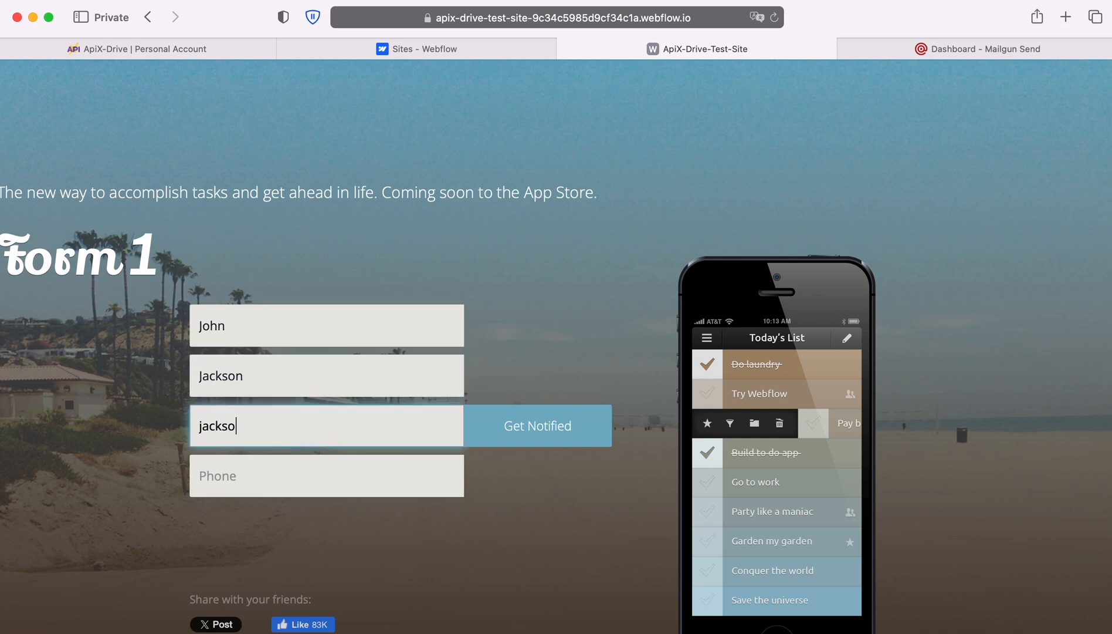
key("Tab")
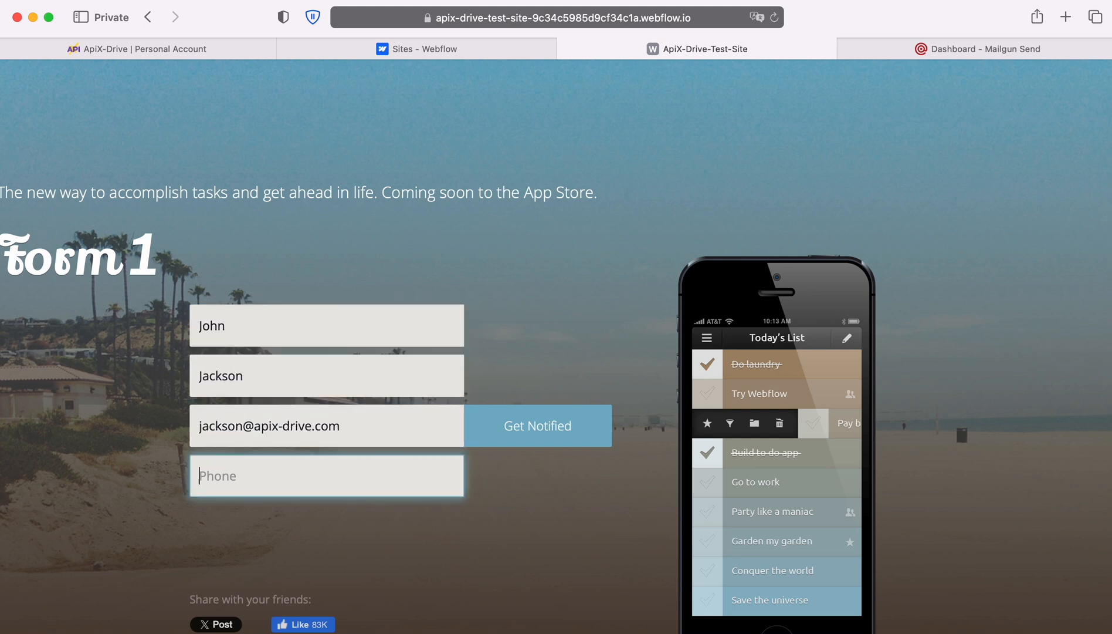
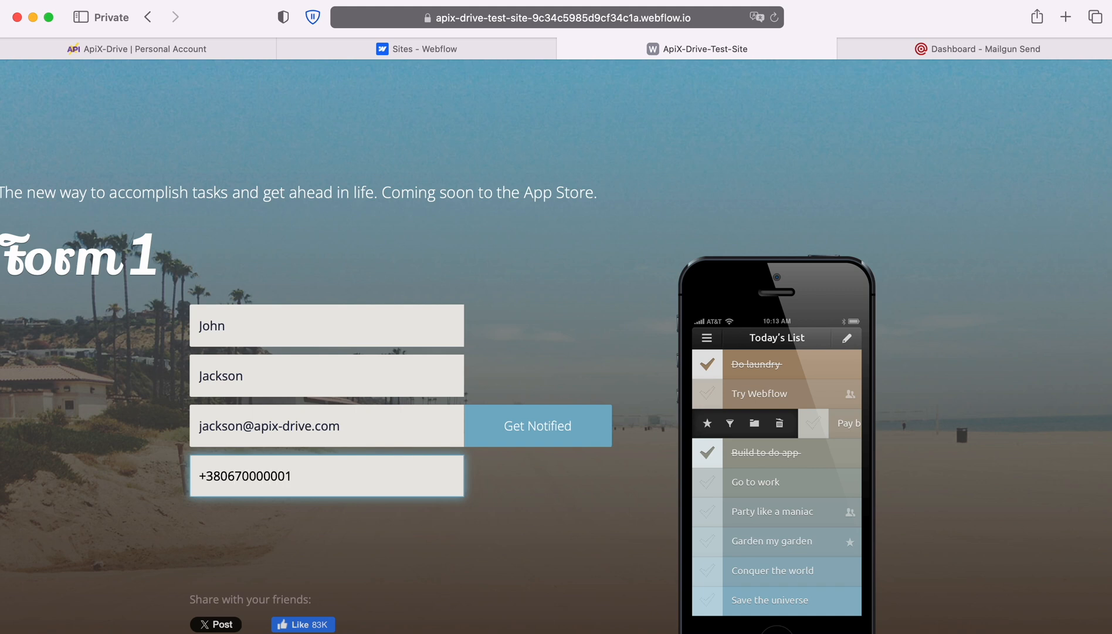
left_click(529, 439)
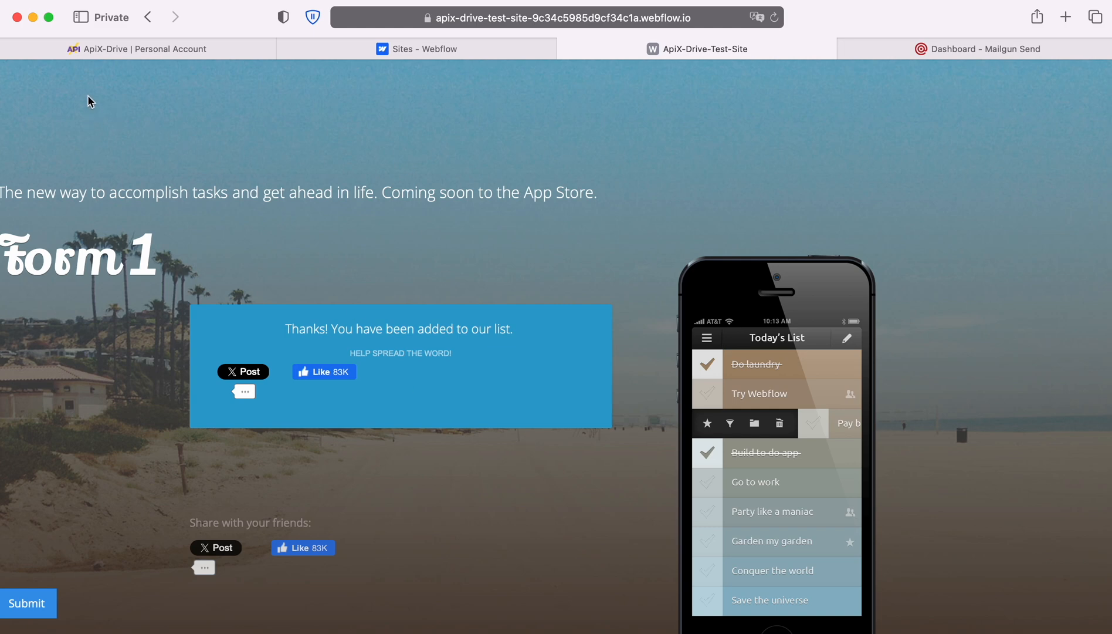
left_click(80, 53)
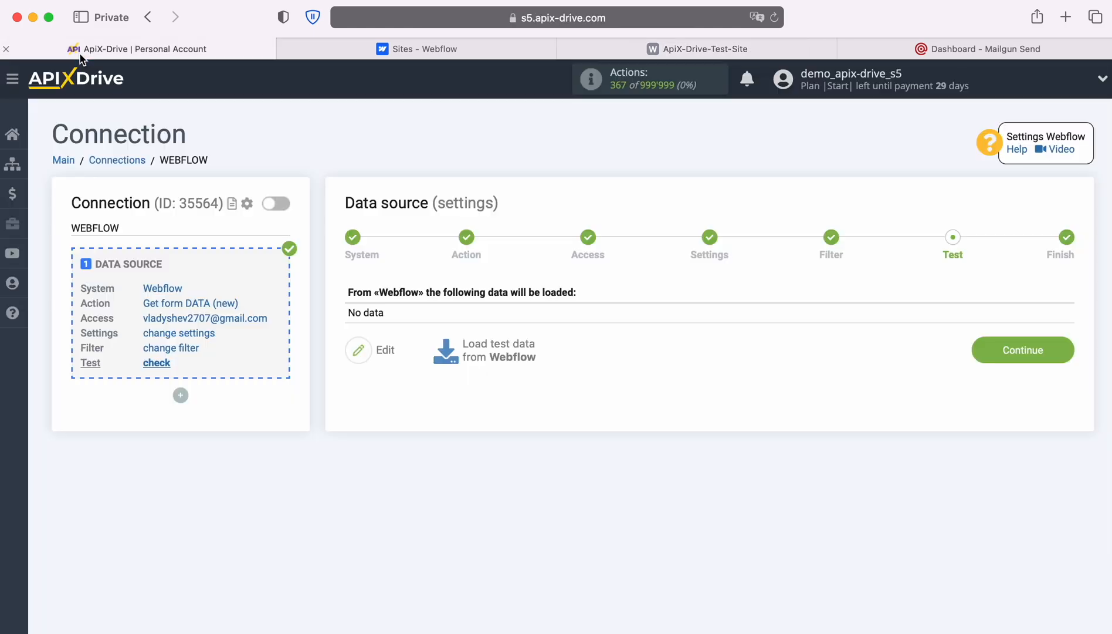
Load the Form 1 test submission from Webflow and complete the source setup
left_click(499, 345)
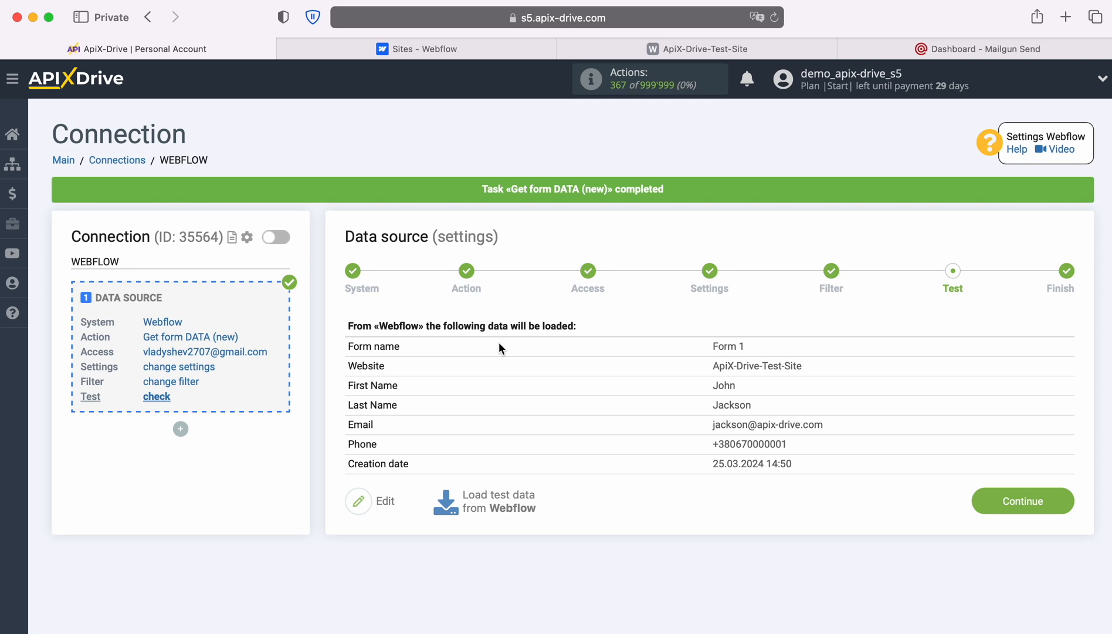
left_click(1032, 489)
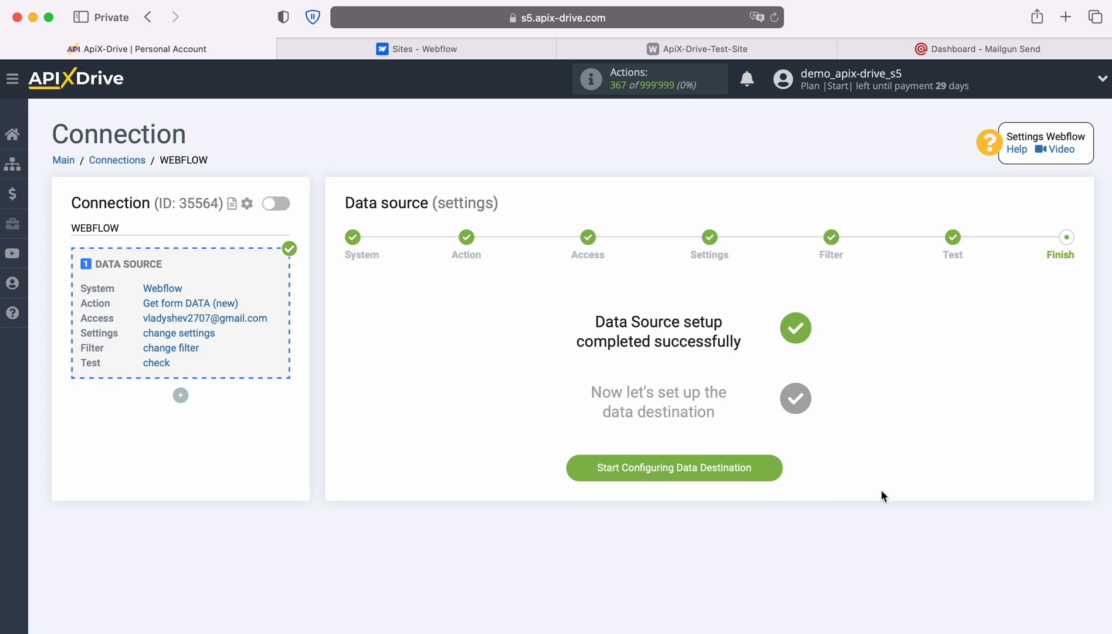
Start the data destination setup with Mailgun as the destination system
left_click(775, 466)
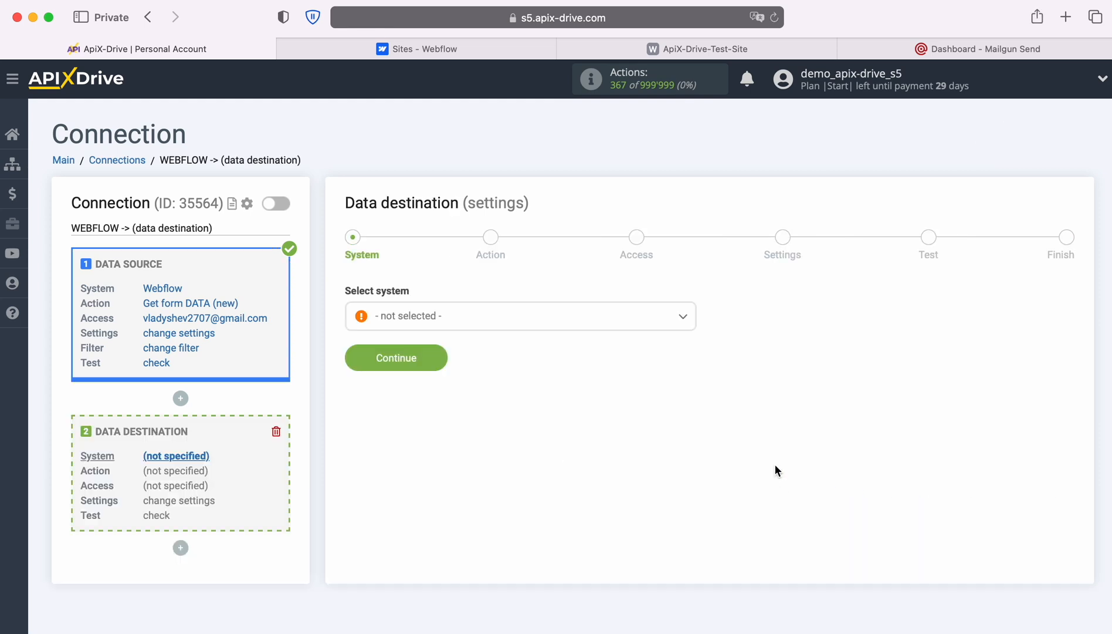
left_click(634, 322)
scroll(615, 454, "down", 10)
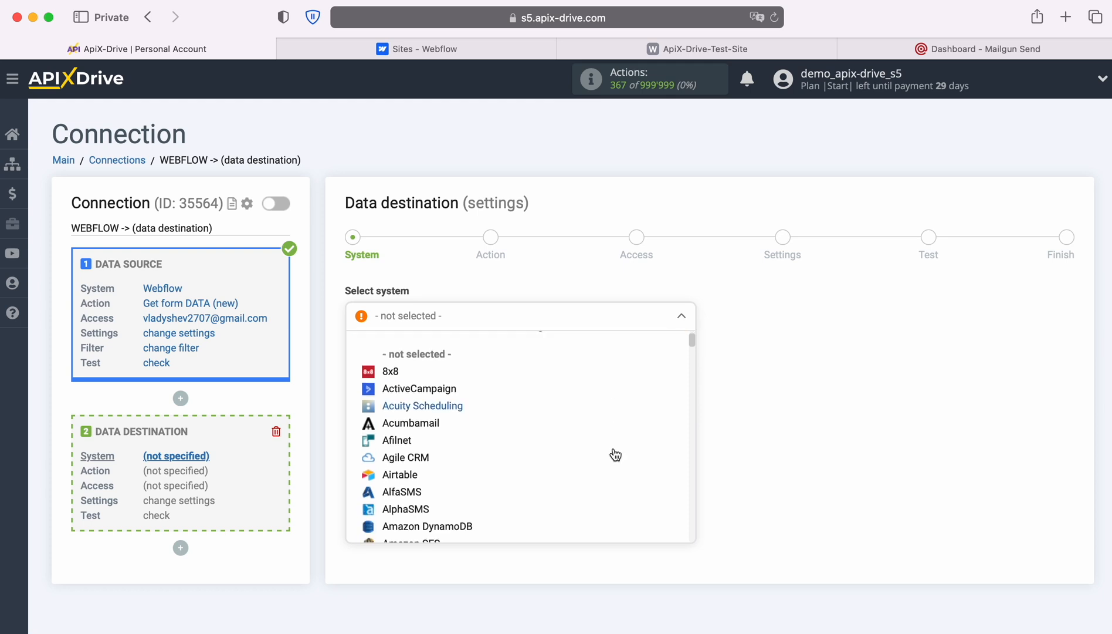
scroll(615, 453, "down", 15)
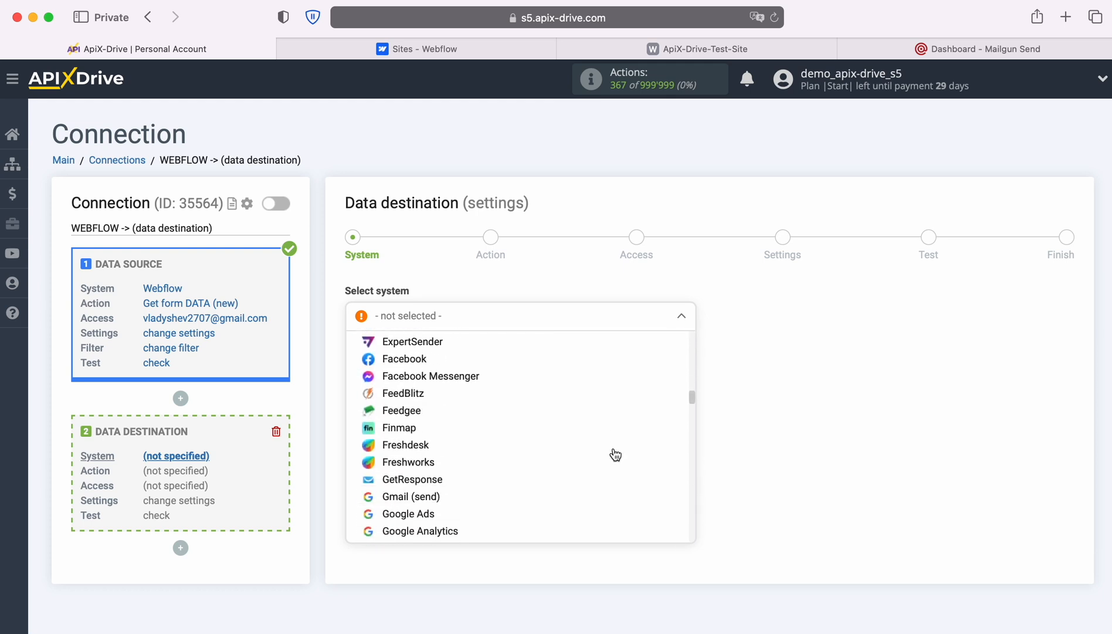
scroll(614, 453, "down", 6)
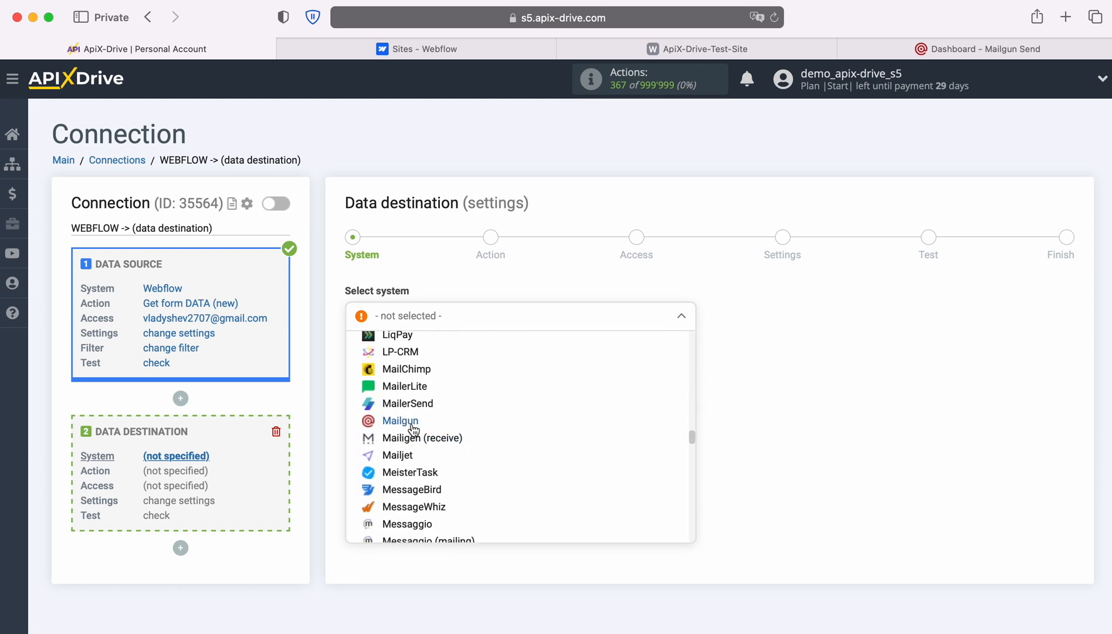
left_click(409, 426)
left_click(437, 355)
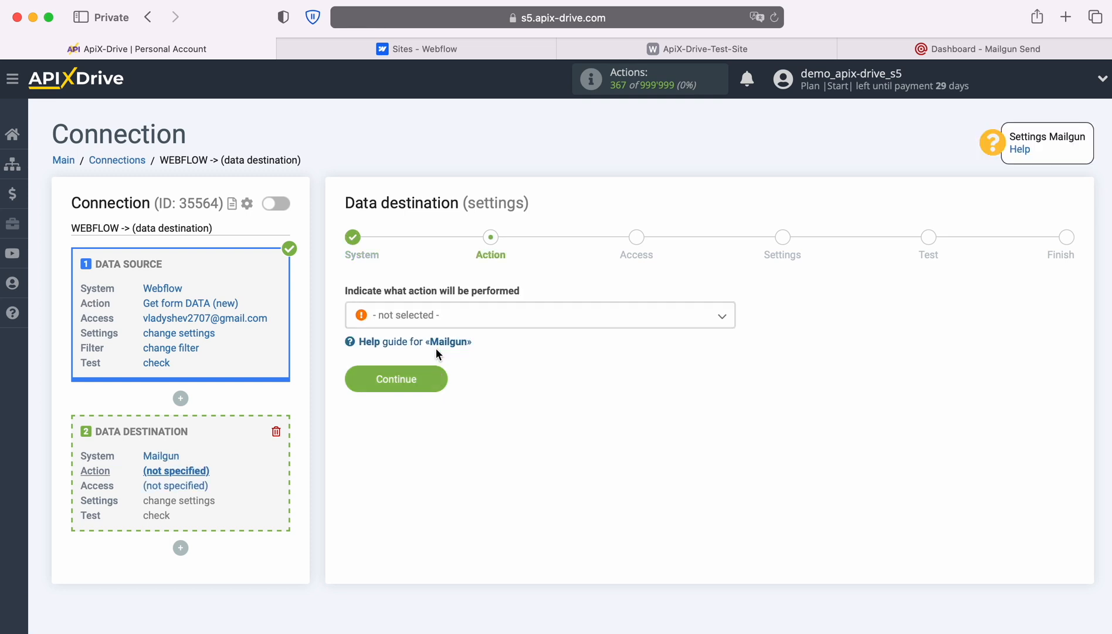
Set the Mailgun action to Add CONTACT and begin connecting a Mailgun account
left_click(505, 326)
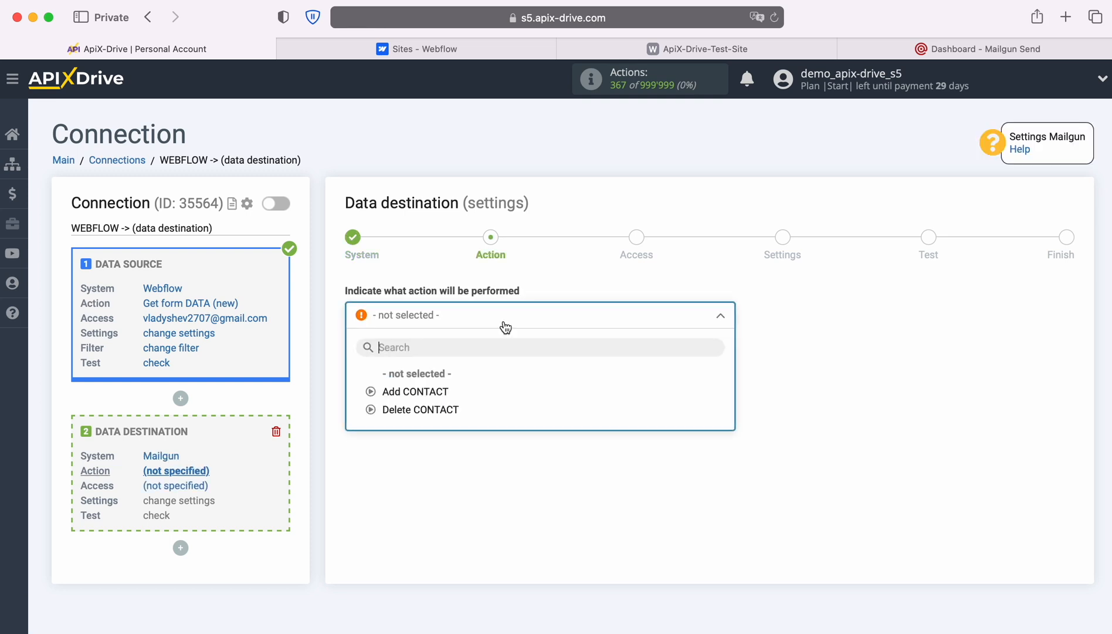
left_click(427, 393)
left_click(440, 374)
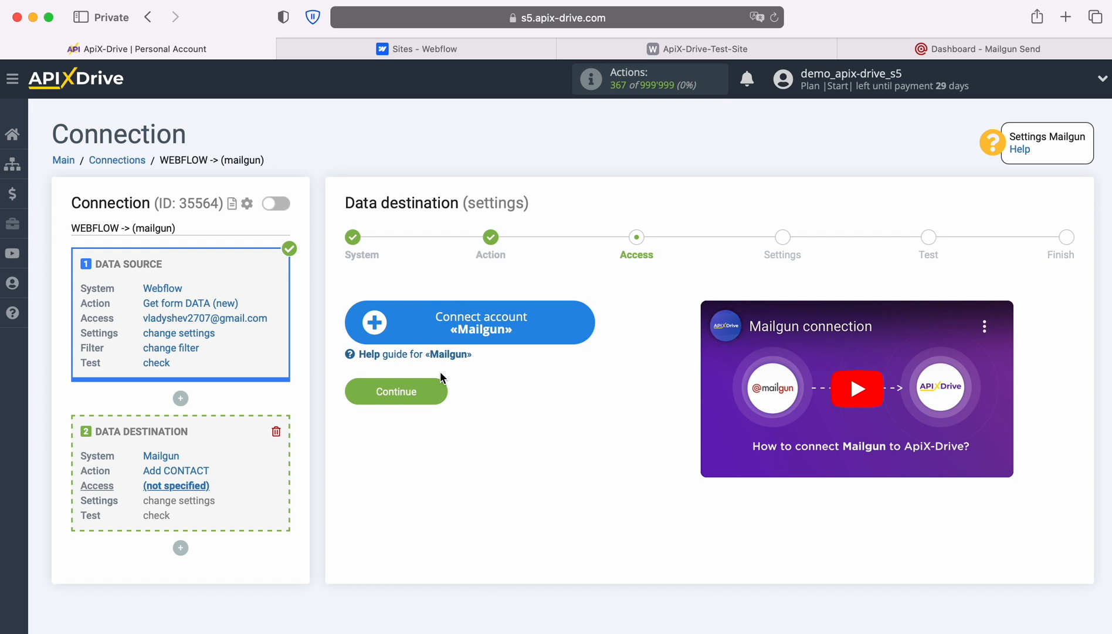
left_click(583, 321)
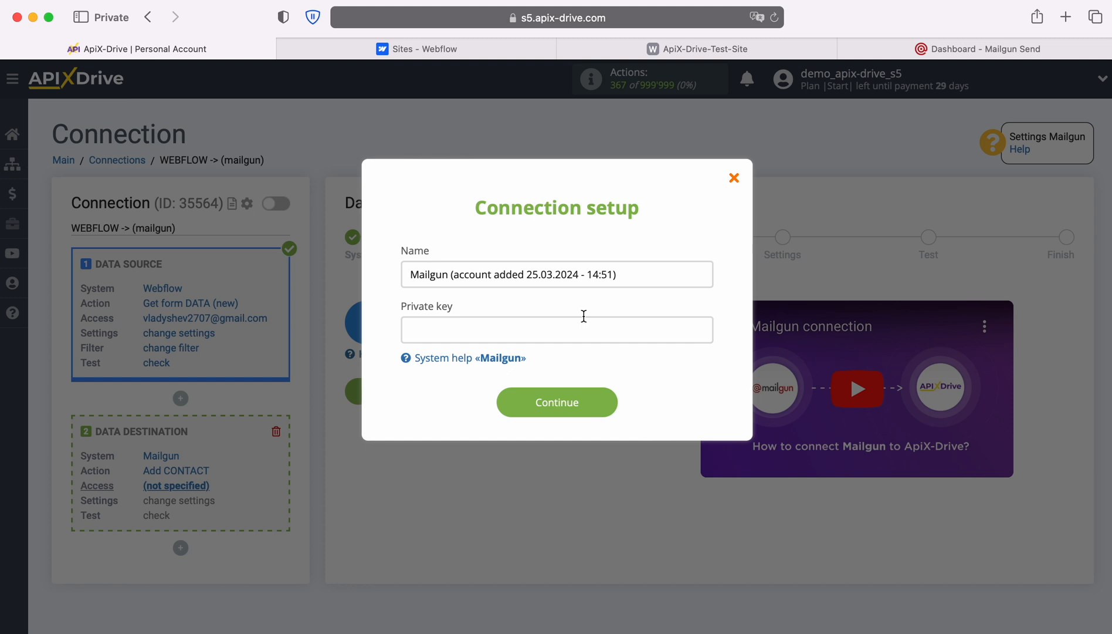
In Mailgun's API security settings, create a new API key described 'ApiX-Drive'
left_click(920, 48)
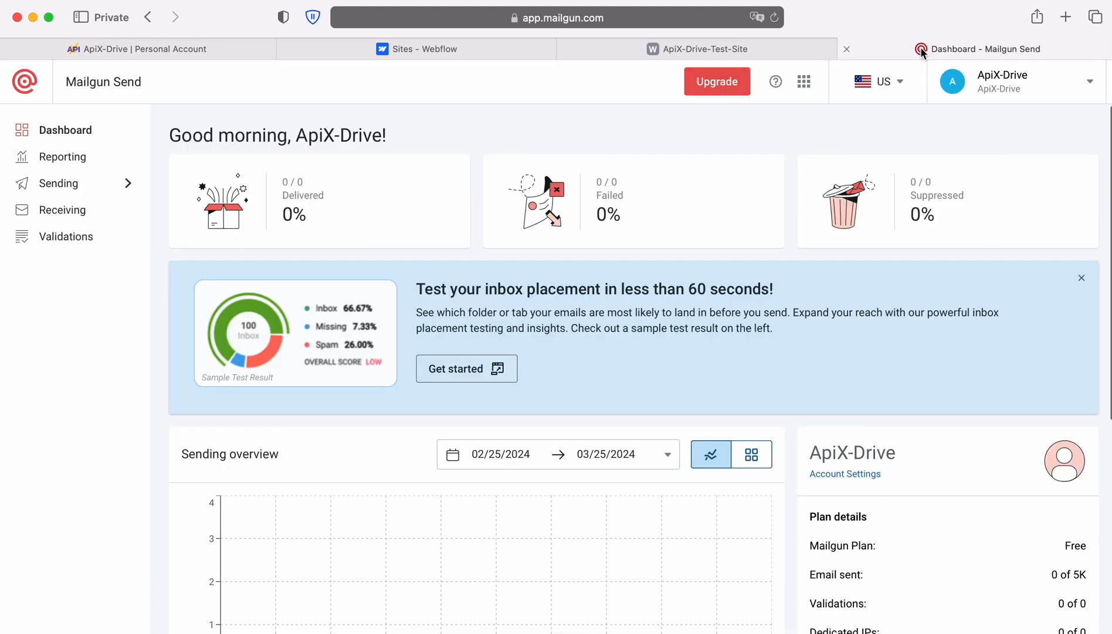
left_click(1089, 86)
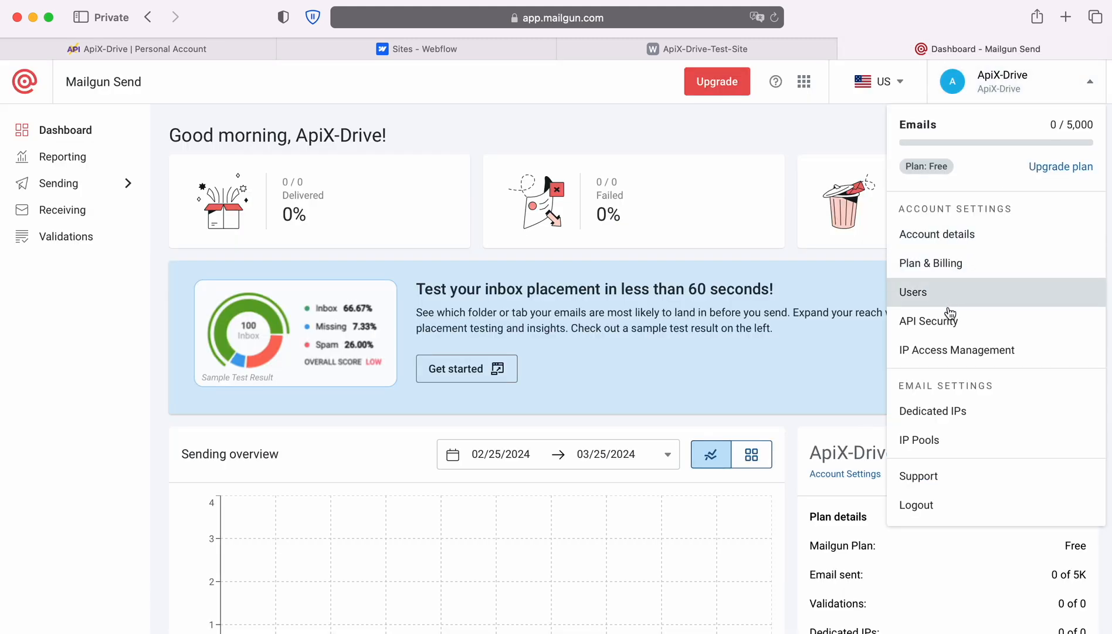
left_click(928, 321)
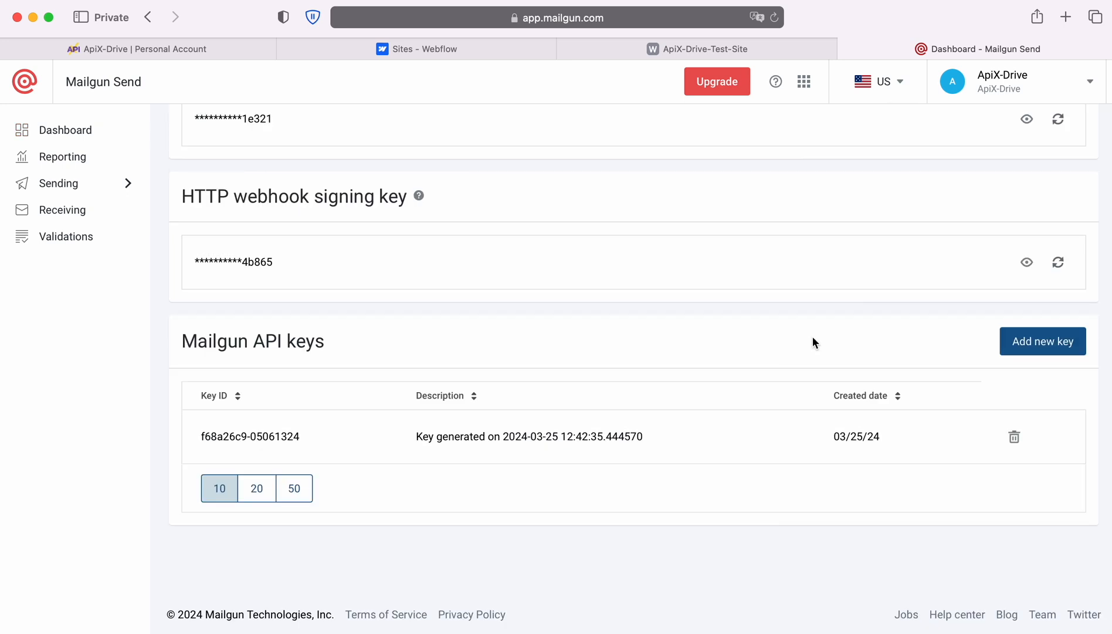
left_click(1034, 342)
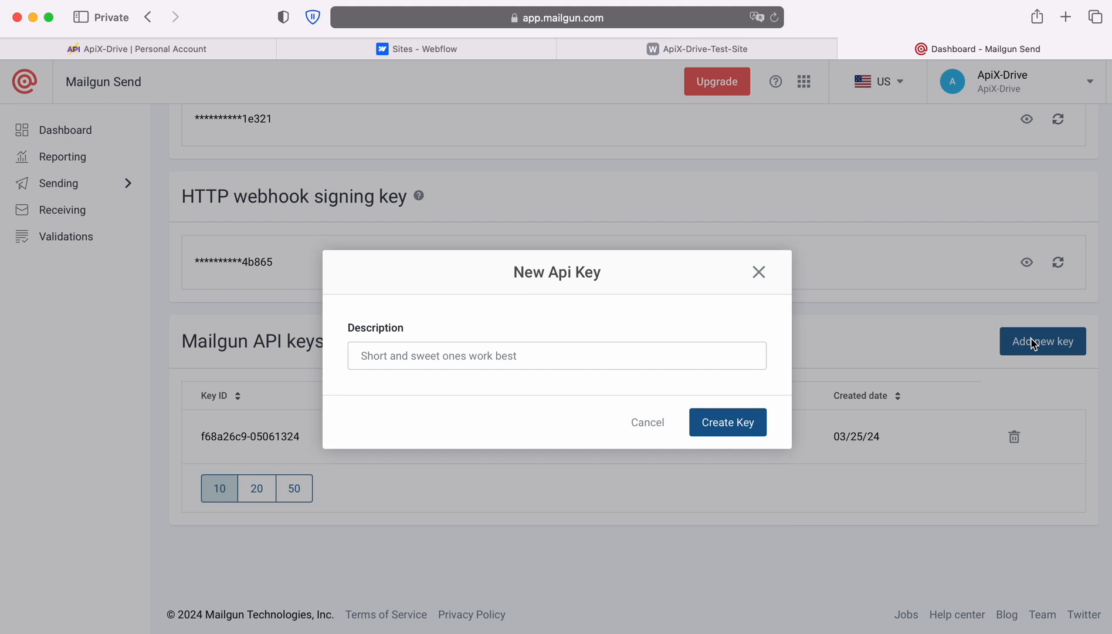
left_click(524, 352)
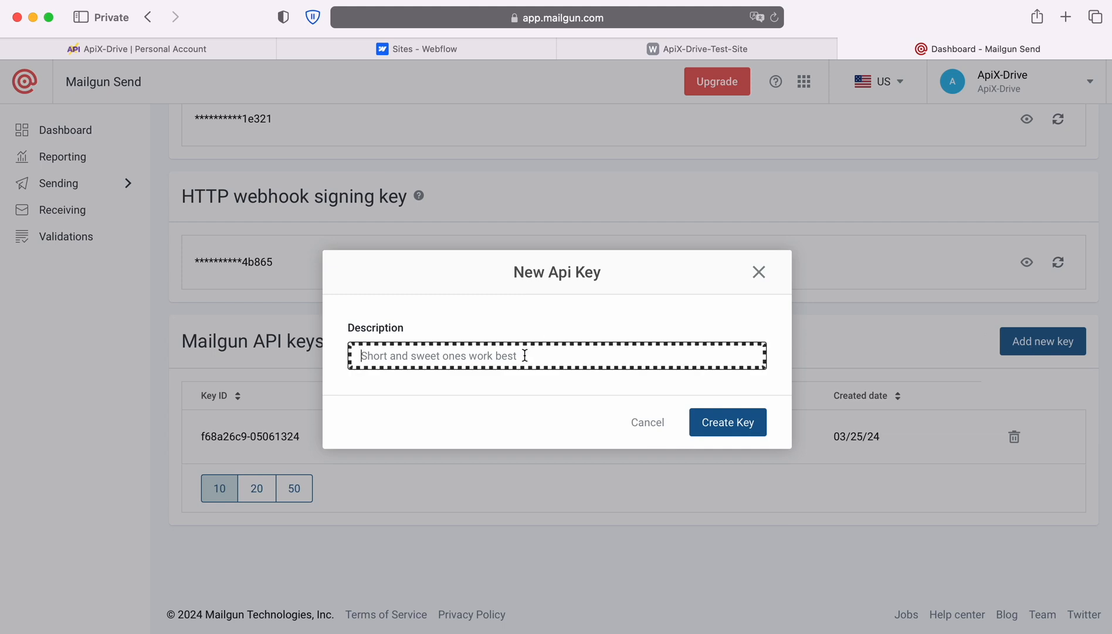
type("ApiX-Drive")
left_click(720, 428)
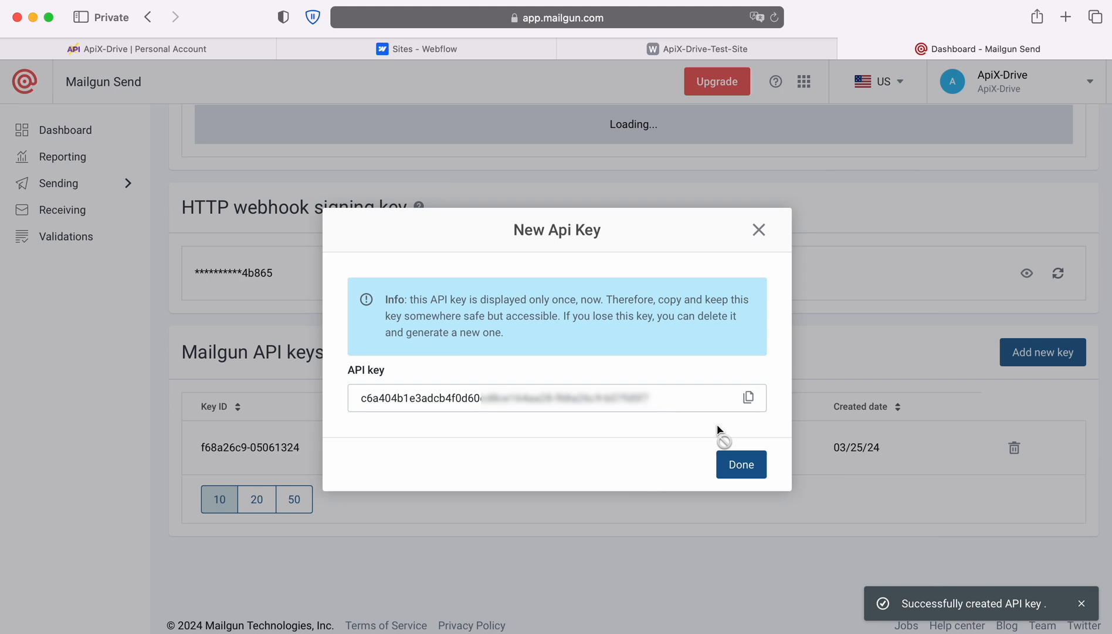
Copy the new API key and return to ApiX-Drive's private key field
left_click(748, 398)
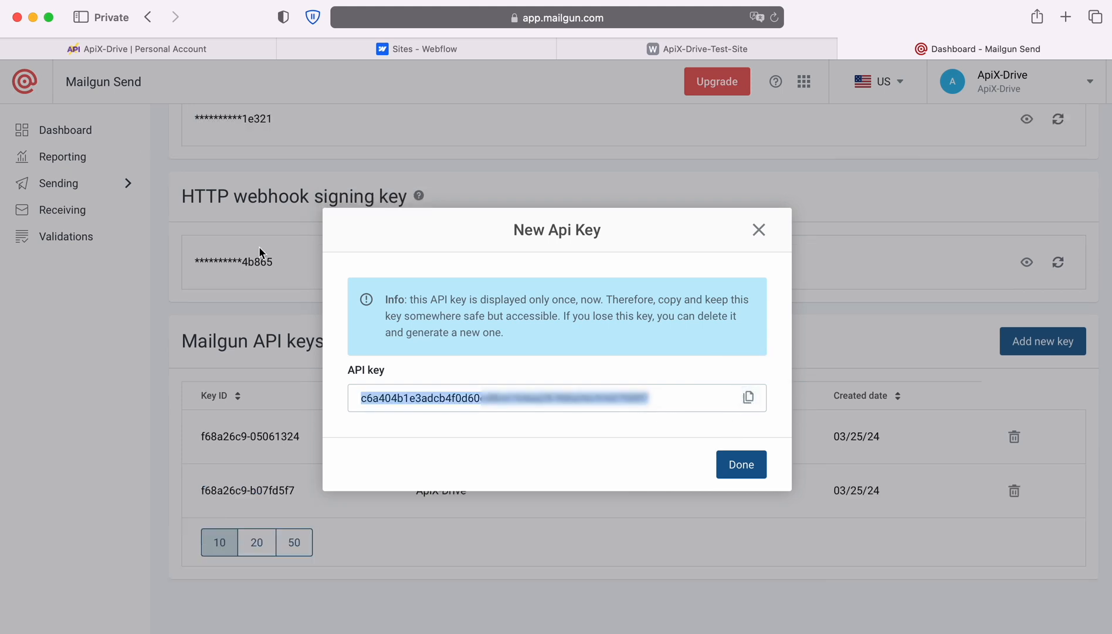
left_click(97, 47)
left_click(455, 331)
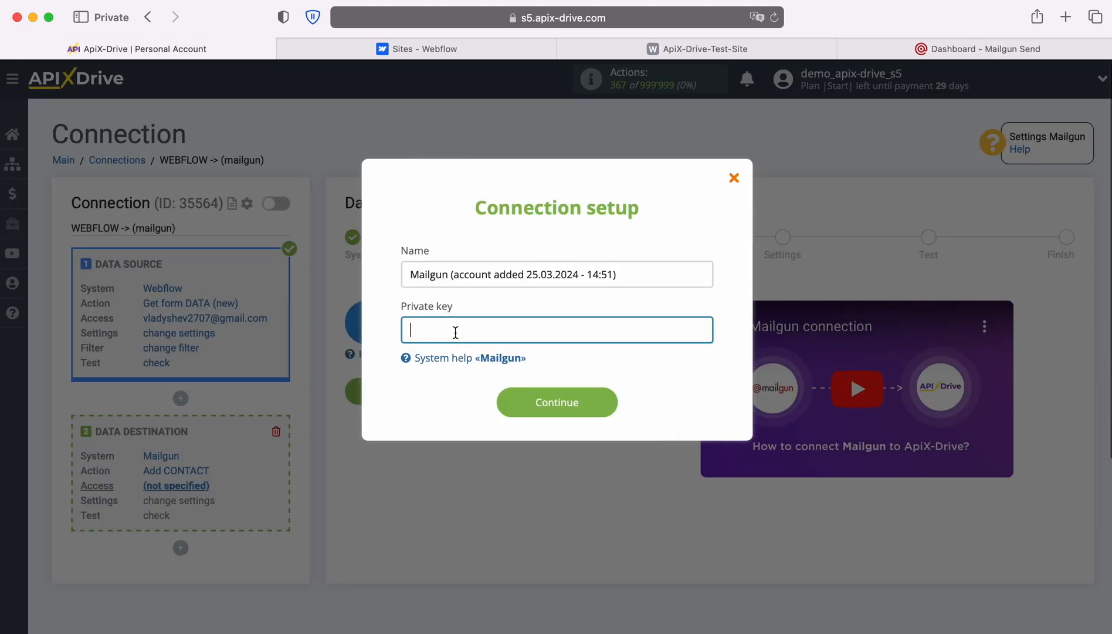
Paste the copied API key as the Mailgun private key and save the account
right_click(455, 331)
left_click(493, 379)
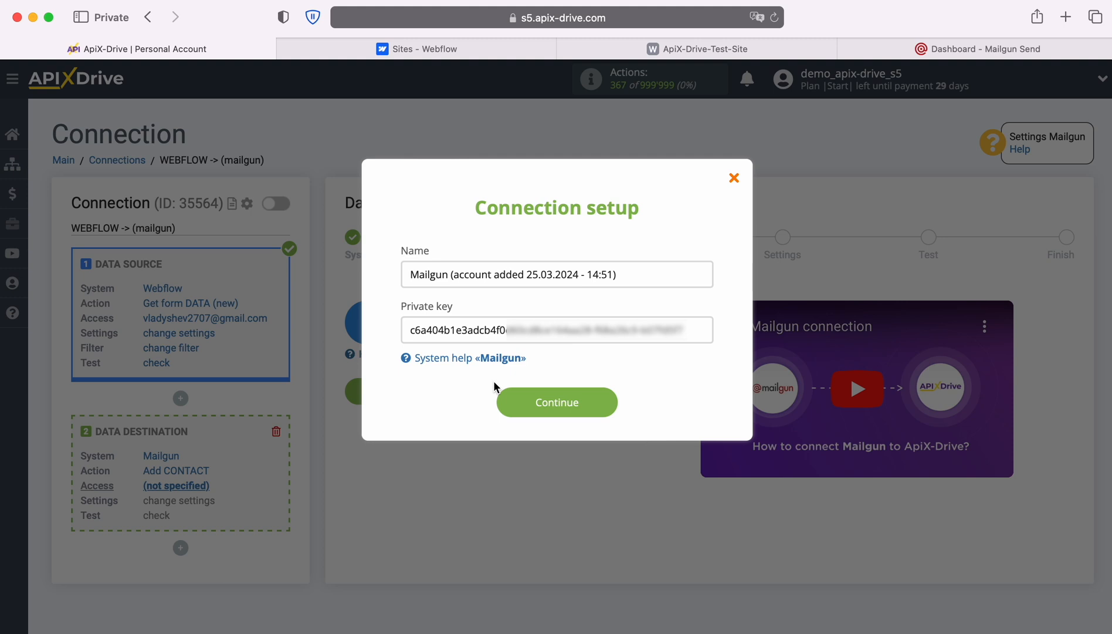
left_click(608, 401)
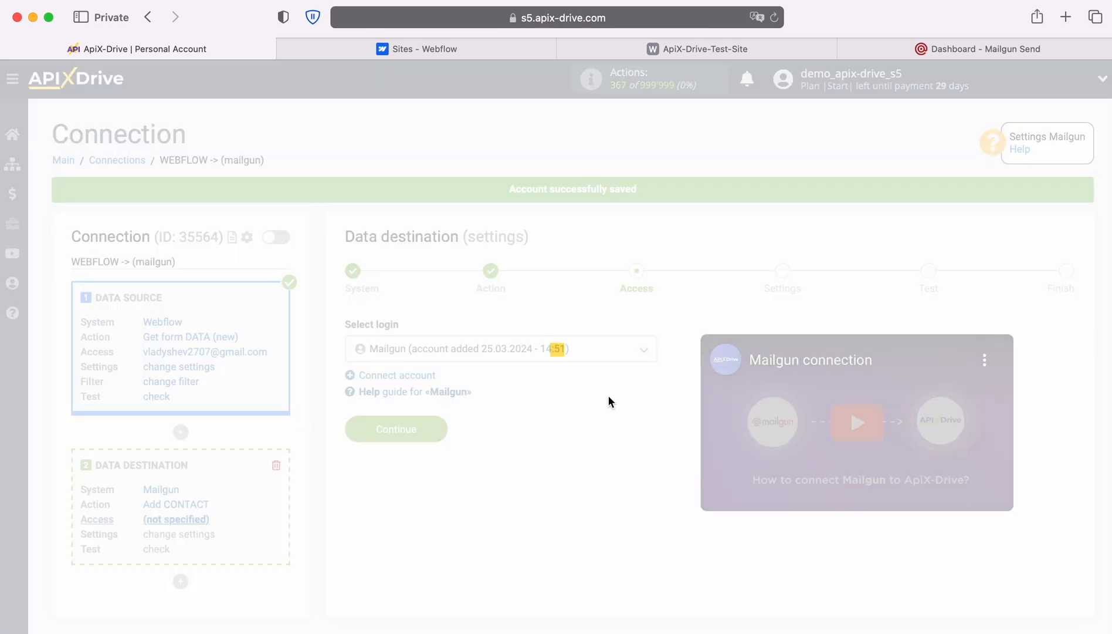
Select the saved Mailgun login and continue to the Settings step
left_click(596, 352)
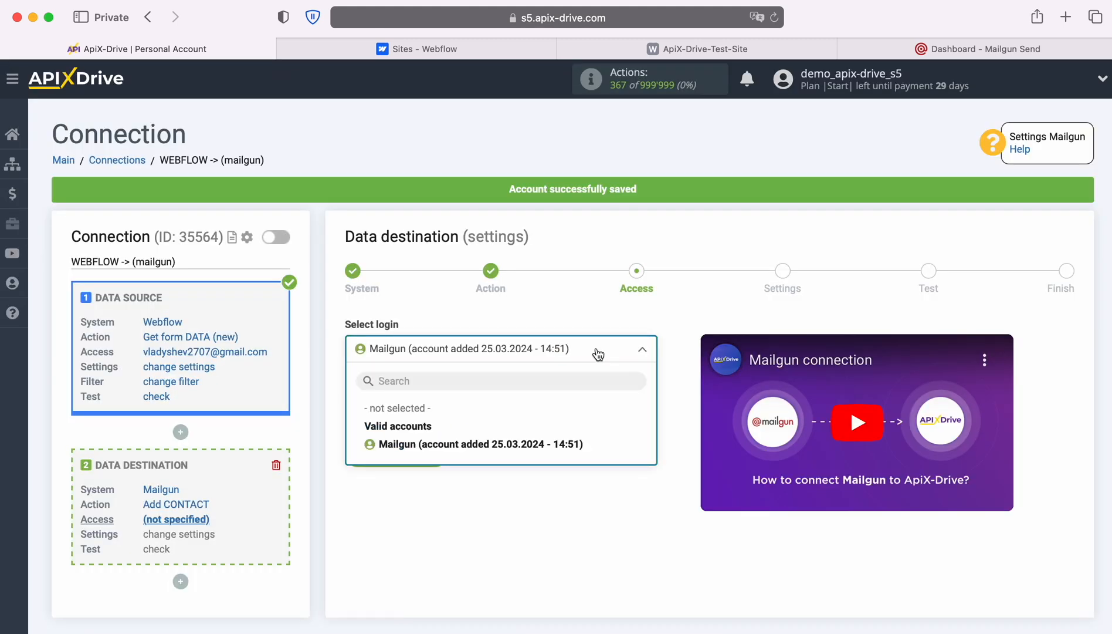
left_click(578, 437)
left_click(443, 449)
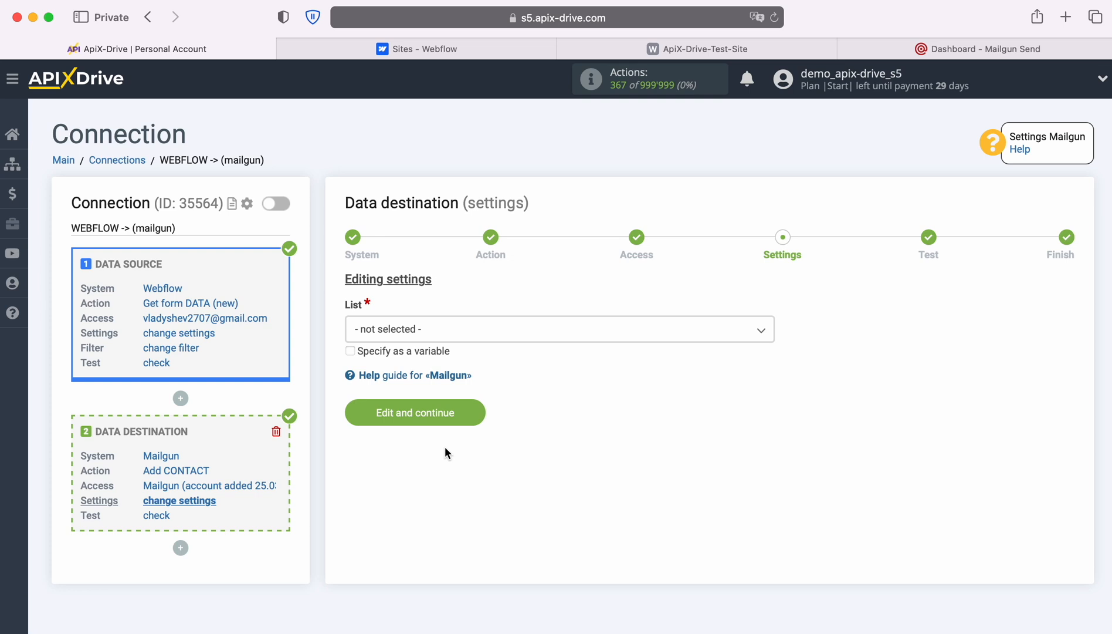
Map contacts to the New Leads list, E-mail from Webflow Email and Name from First Name
left_click(449, 330)
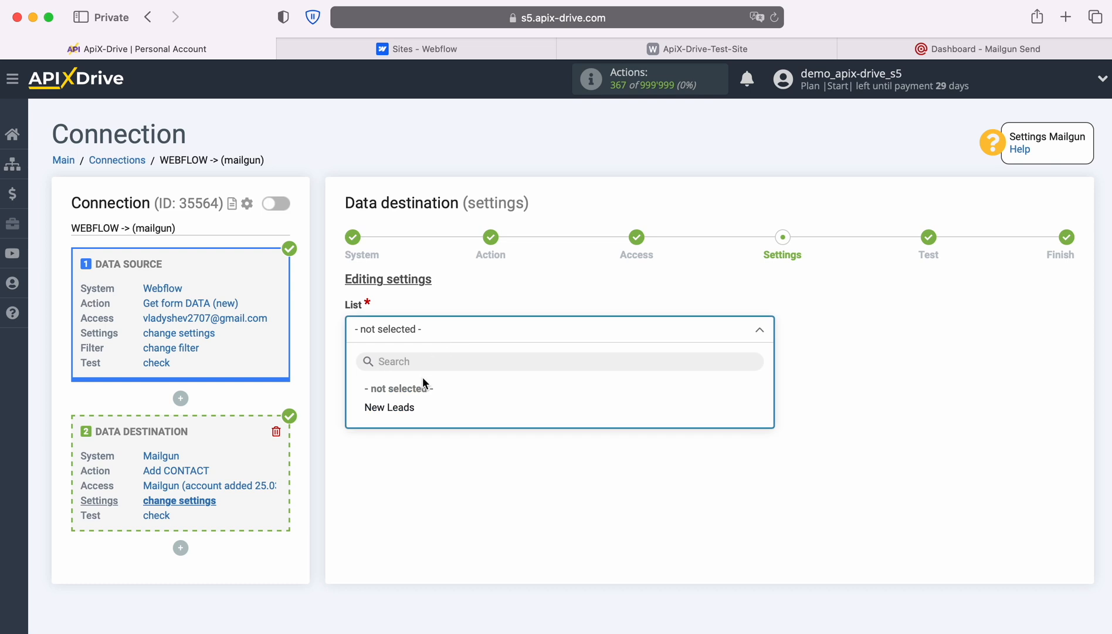
left_click(414, 406)
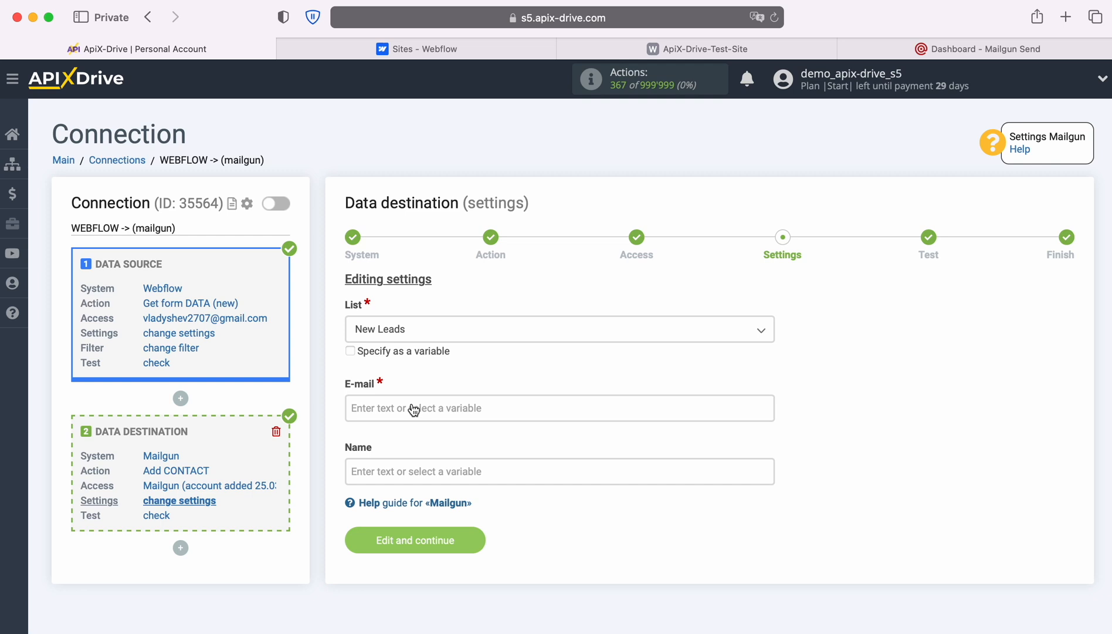
left_click(406, 402)
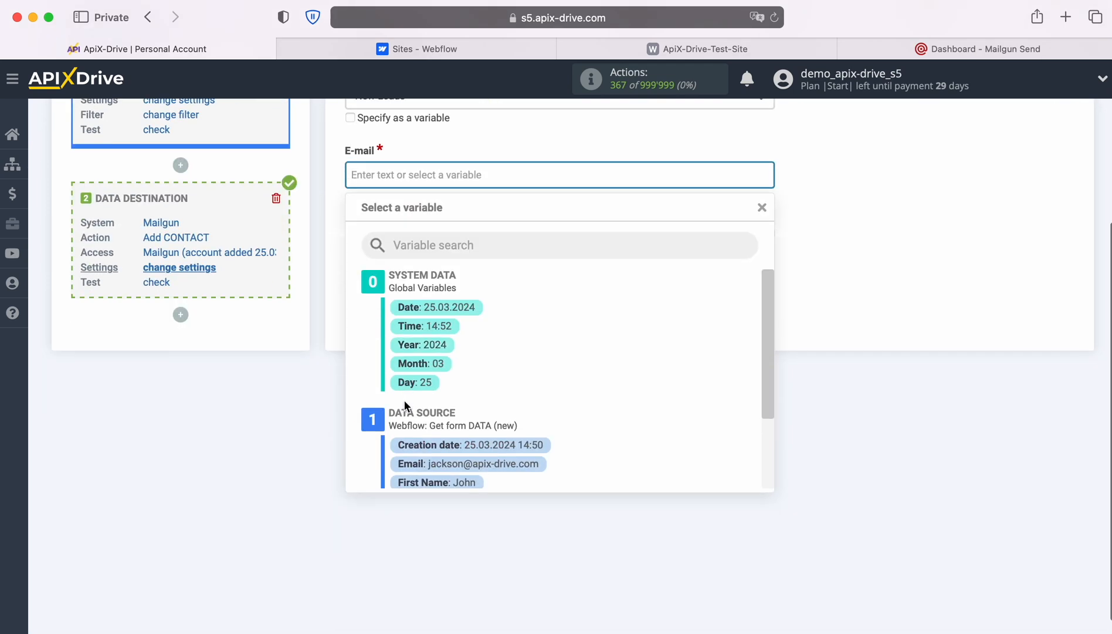
scroll(679, 383, "down", 3)
left_click(468, 382)
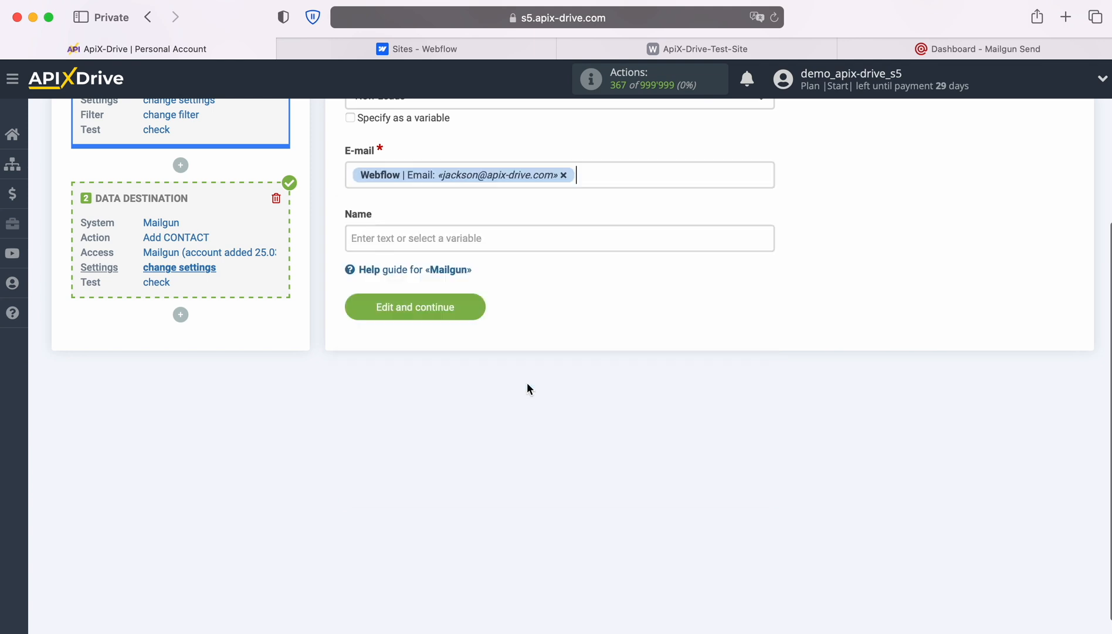
left_click(435, 235)
scroll(602, 332, "down", 3)
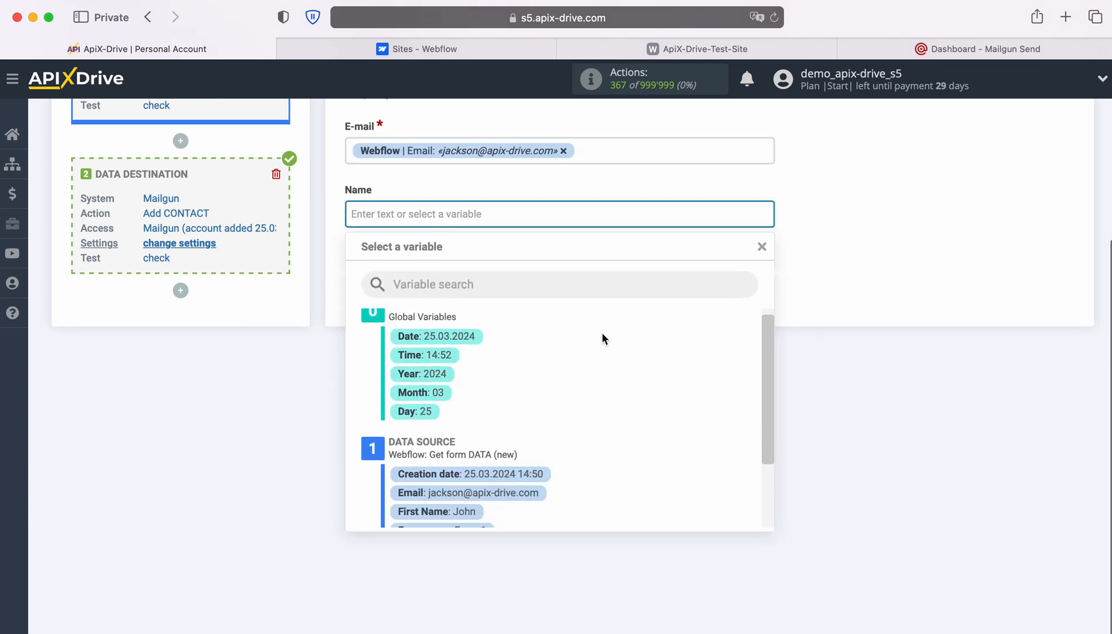
left_click(470, 450)
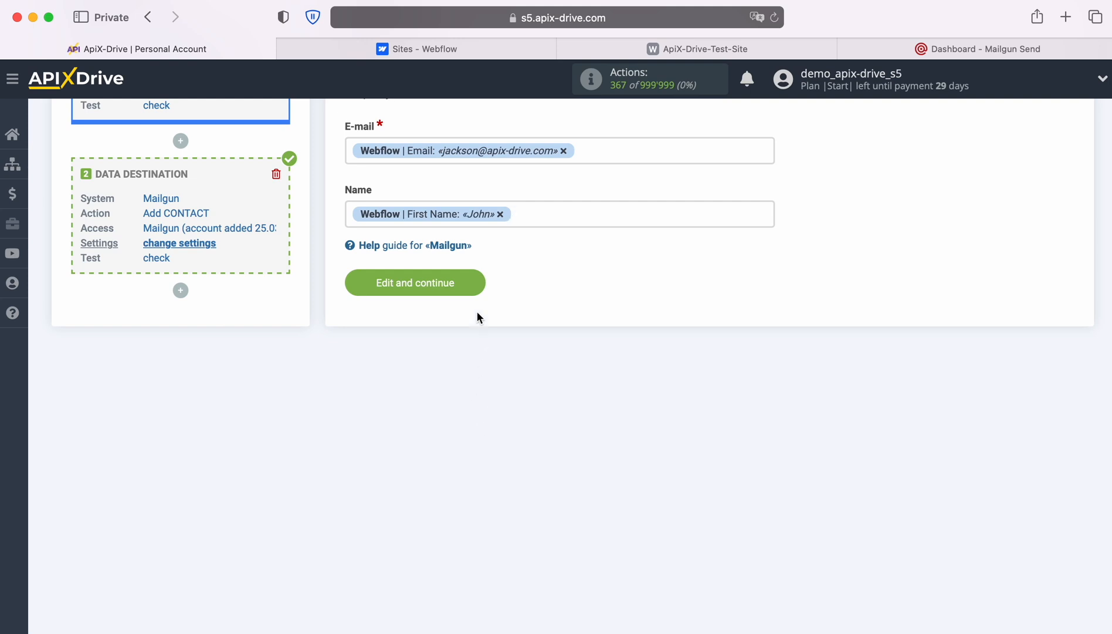
Save the mapping and send test data to Mailgun, completing Add CONTACT
left_click(478, 281)
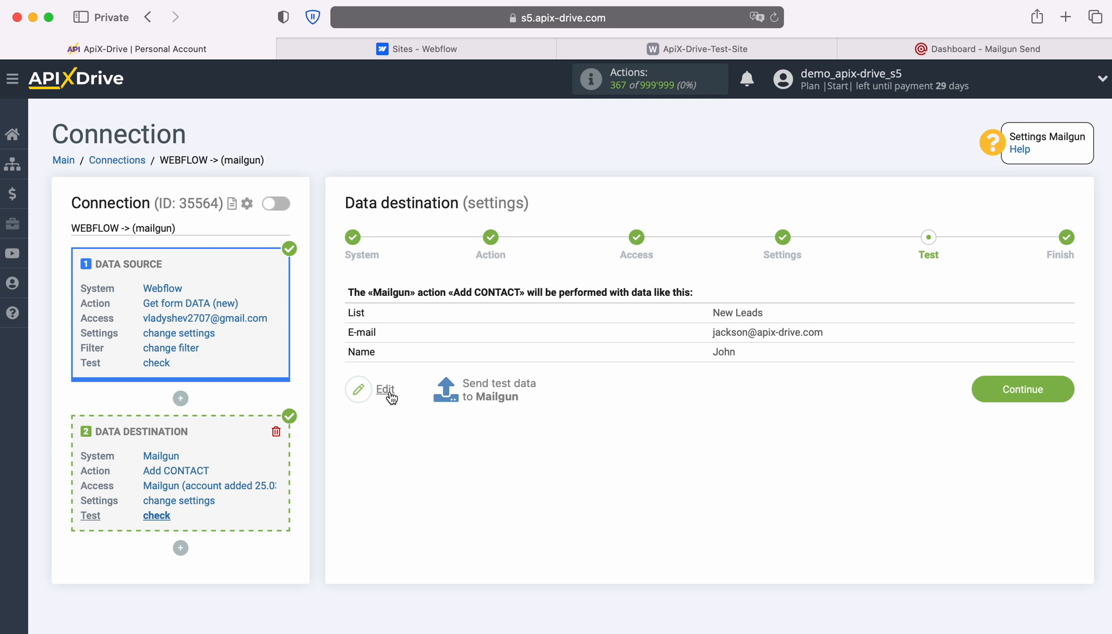
left_click(496, 387)
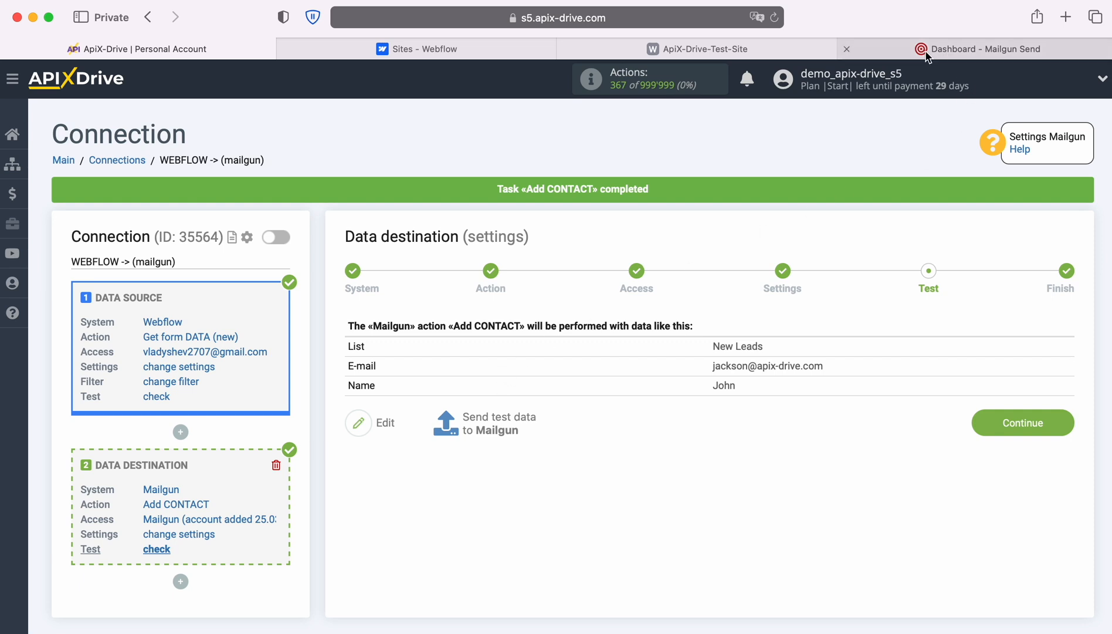
left_click(951, 54)
Check the New Leads recipients in Mailgun, then finish the ApiX-Drive destination setup
left_click(57, 184)
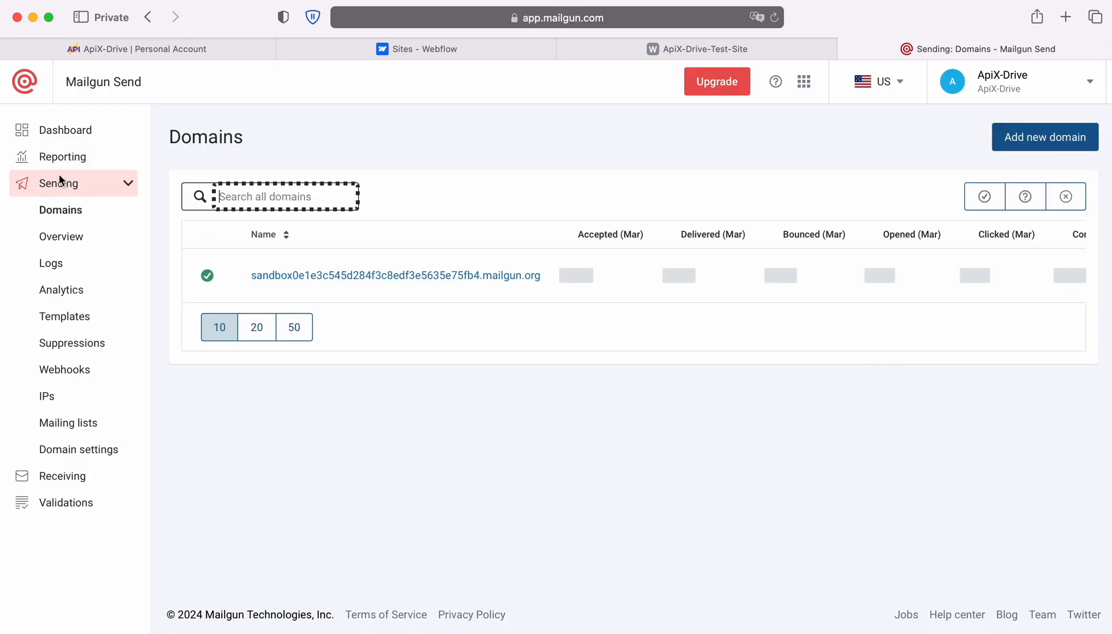
left_click(78, 423)
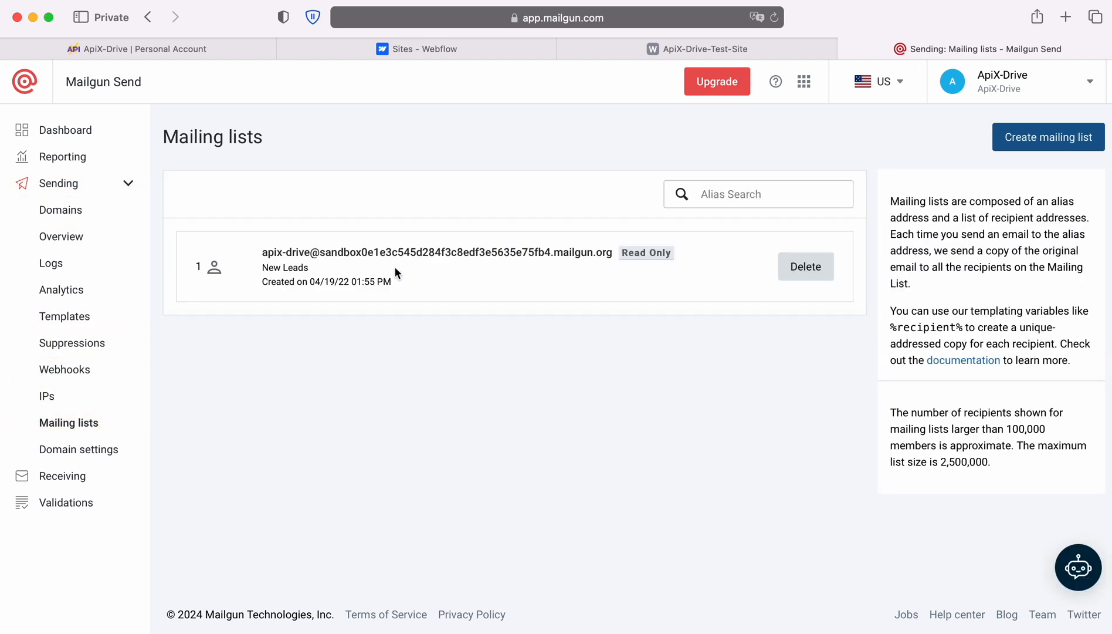
left_click(298, 253)
scroll(671, 283, "down", 6)
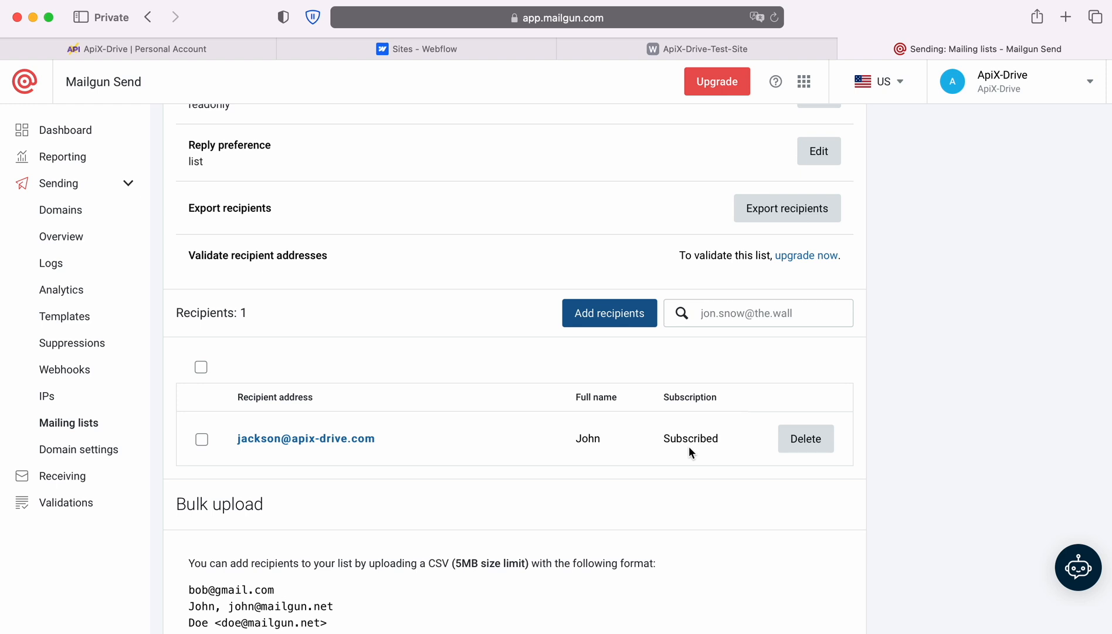
left_click(79, 48)
left_click(1067, 422)
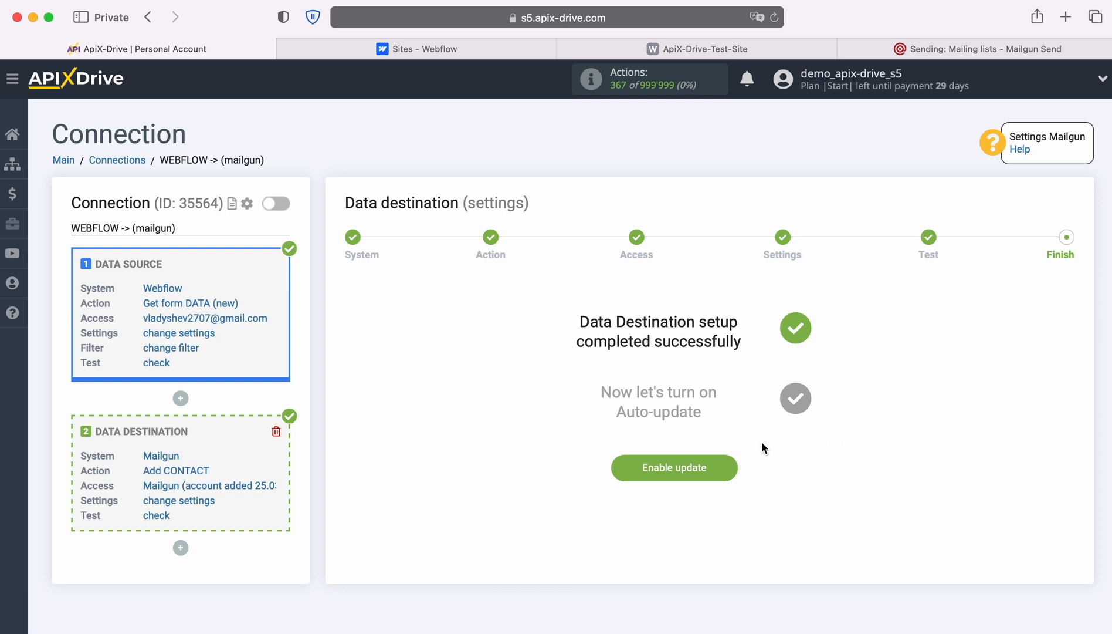
Enable auto-update for the WEBFLOW -> (mailgun) connection with a 5-minute update interval
left_click(731, 464)
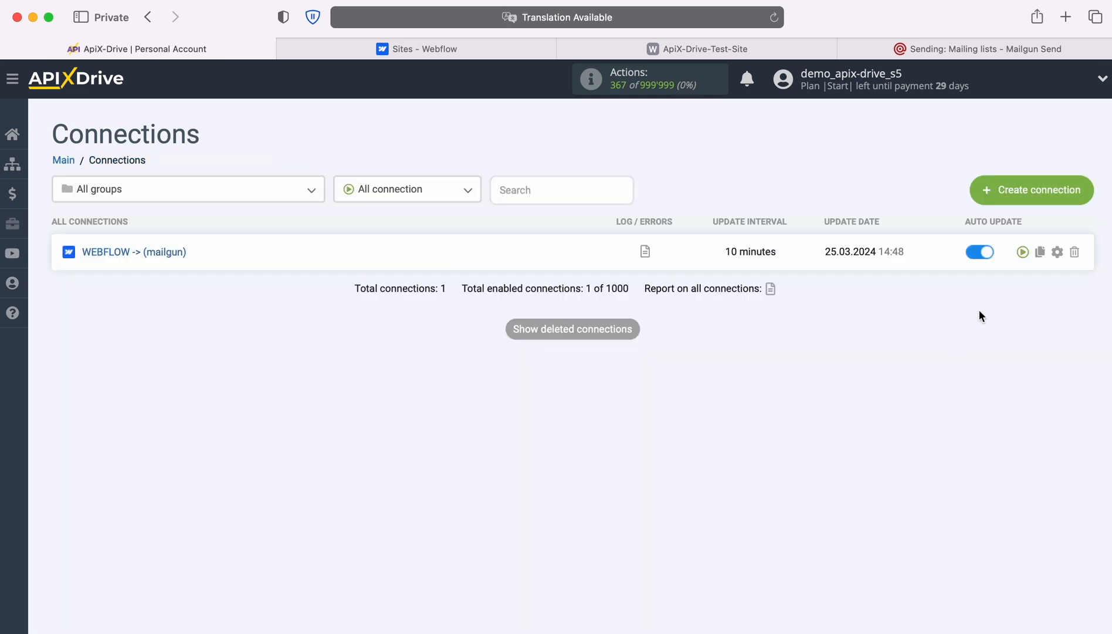
left_click(1057, 252)
left_click(644, 364)
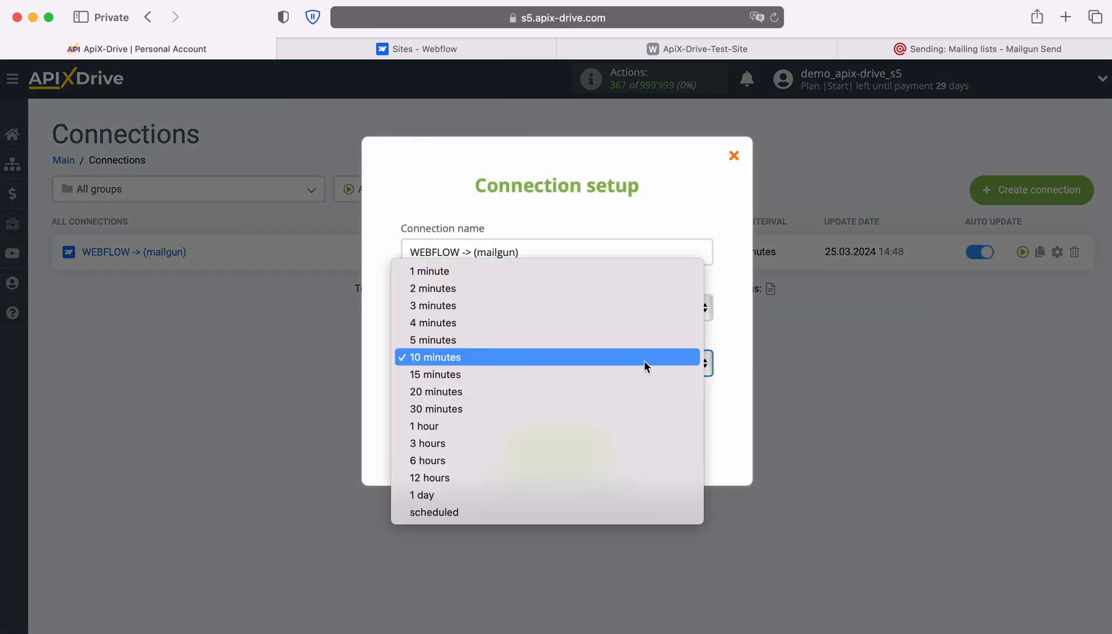
left_click(608, 339)
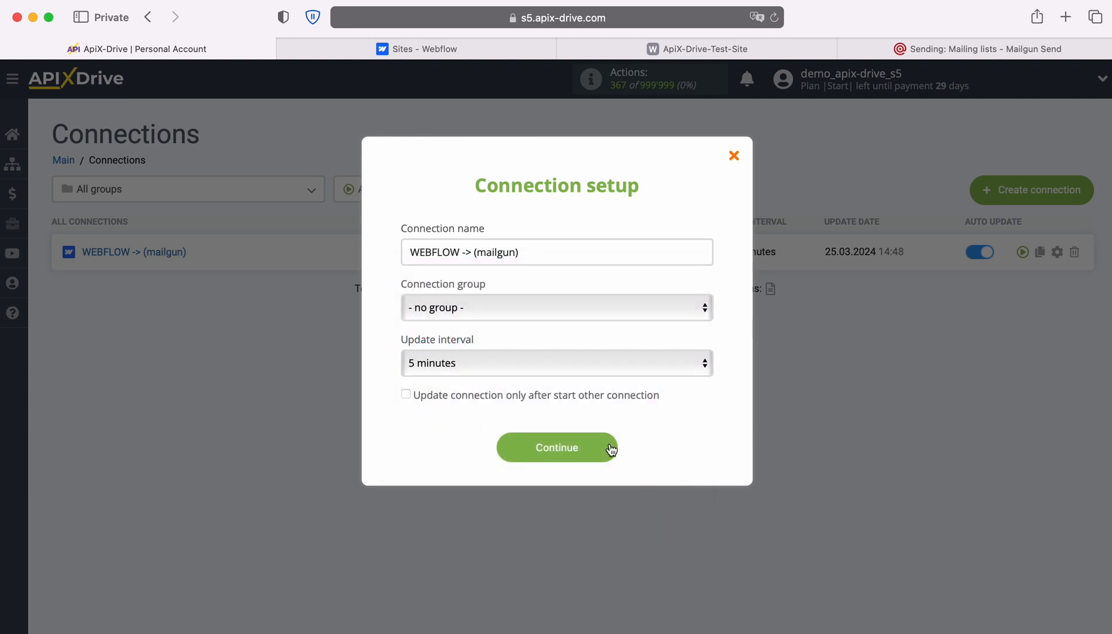
left_click(610, 448)
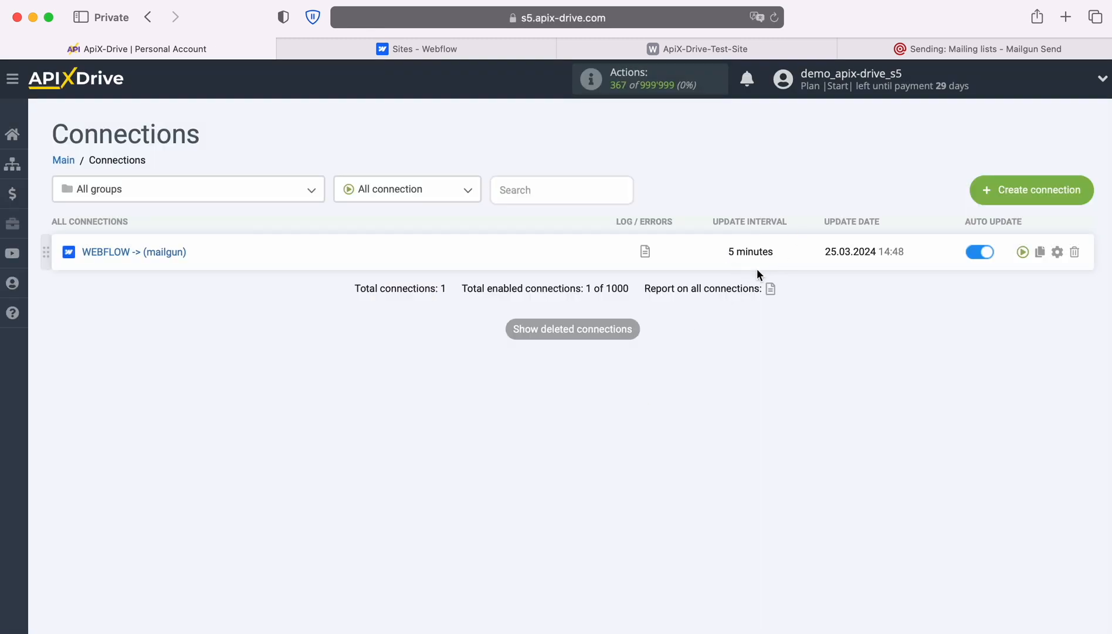